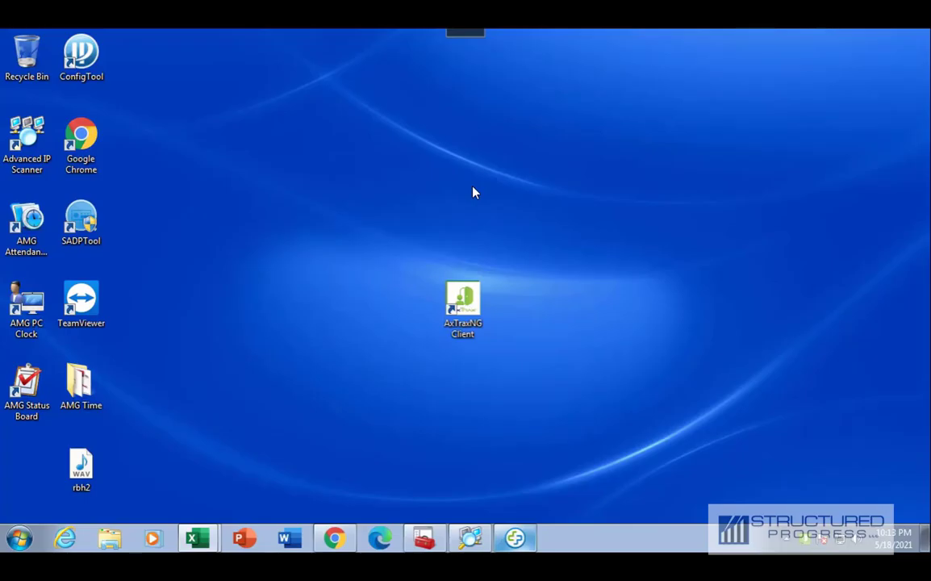
Launch the AxTraxNG client and log in as the Administrator operator.
double_click(473, 313)
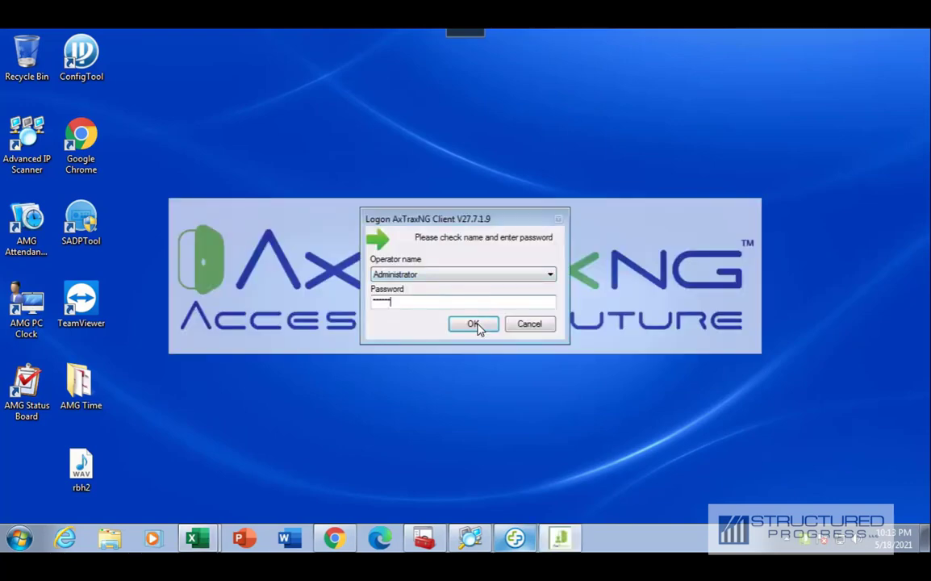
left_click(475, 324)
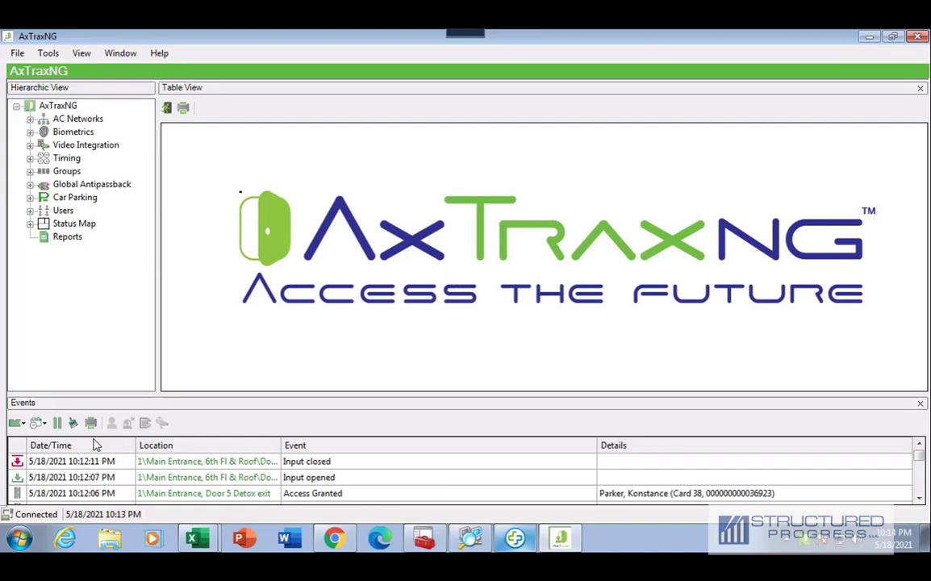
Review the event category and time range filters on the Events toolbar.
left_click(22, 424)
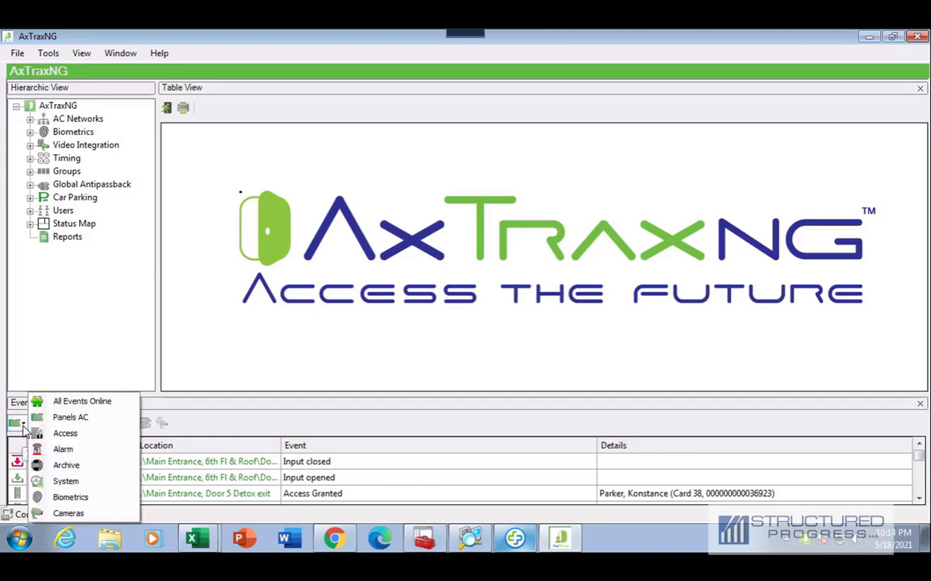
left_click(24, 427)
left_click(37, 425)
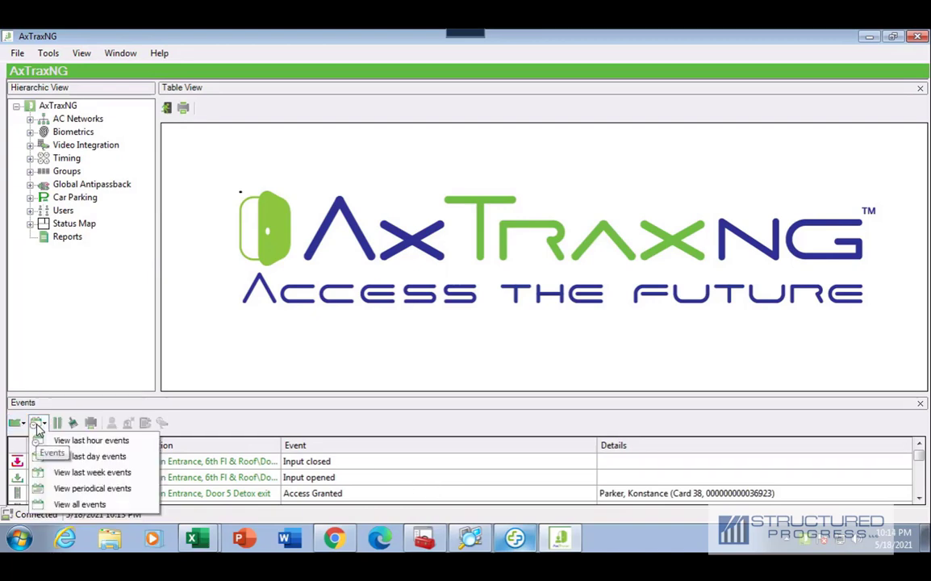
left_click(48, 440)
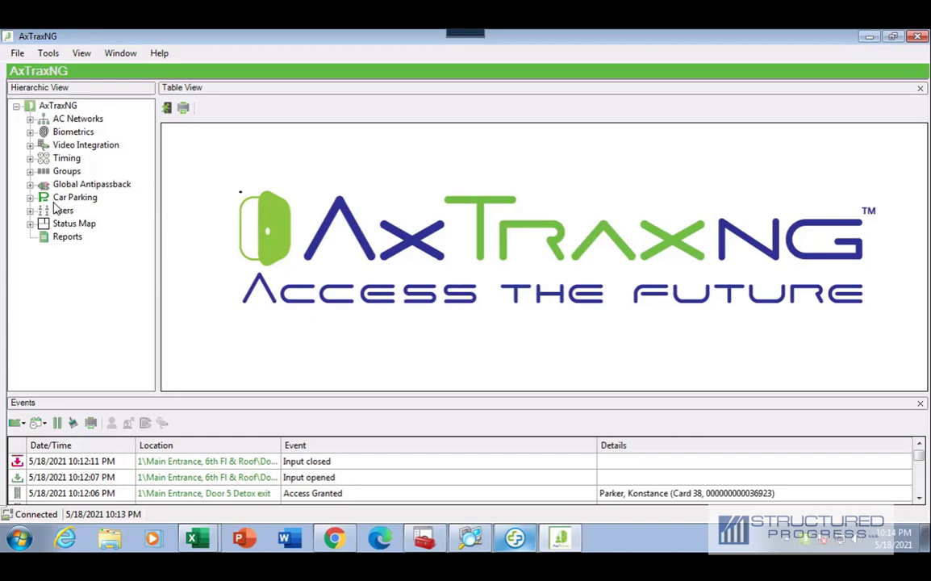
Load the General department's users and open user number 1's properties.
left_click(30, 211)
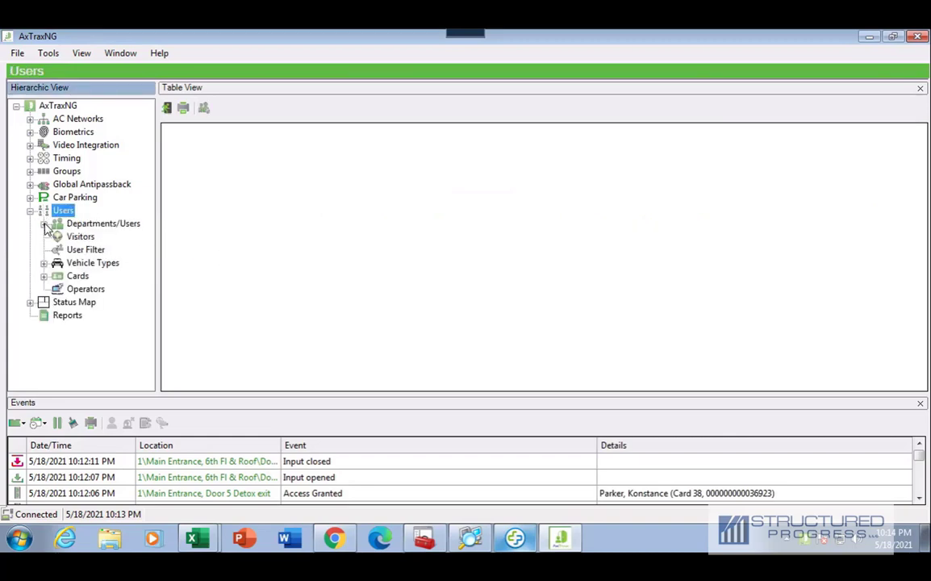
left_click(43, 224)
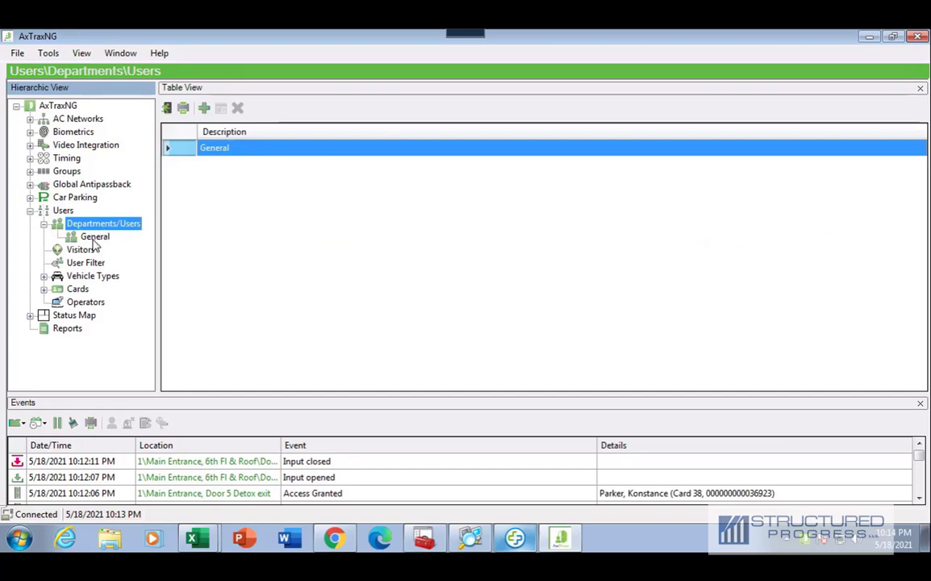
left_click(94, 242)
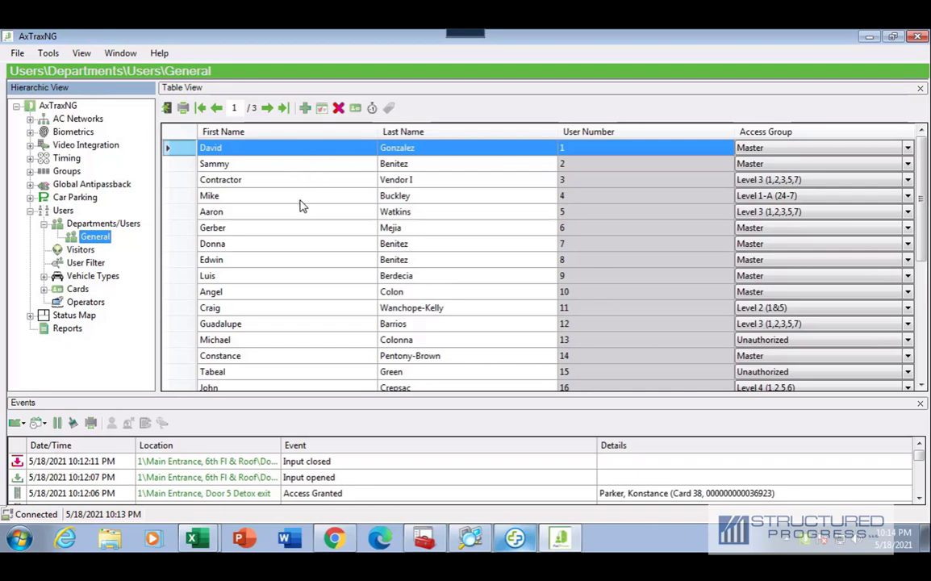
left_click(260, 152)
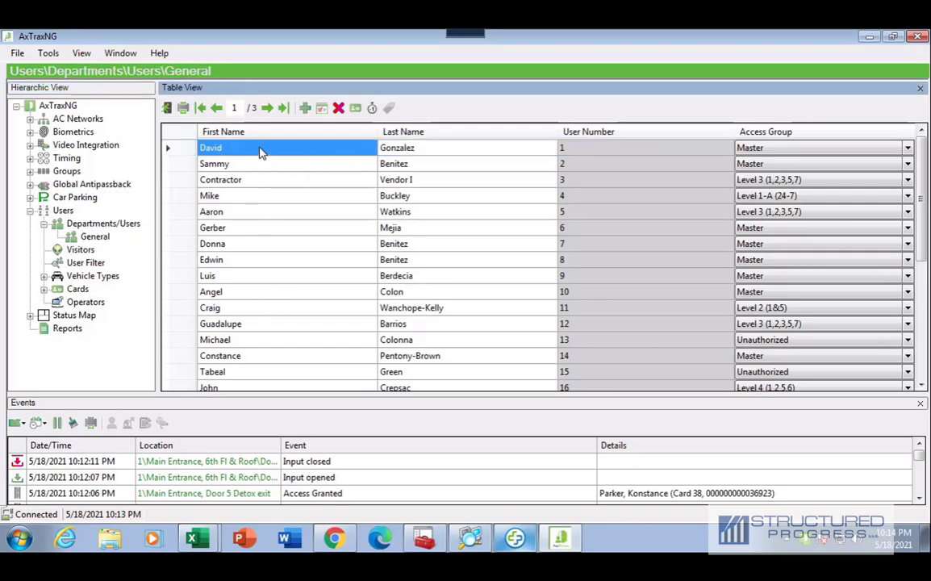
left_click(321, 110)
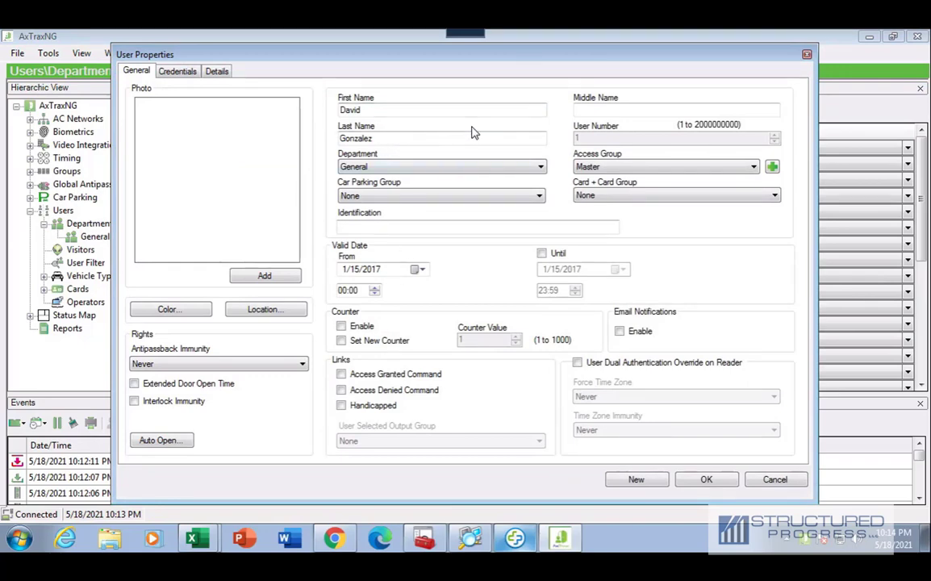
left_click(638, 169)
left_click(639, 172)
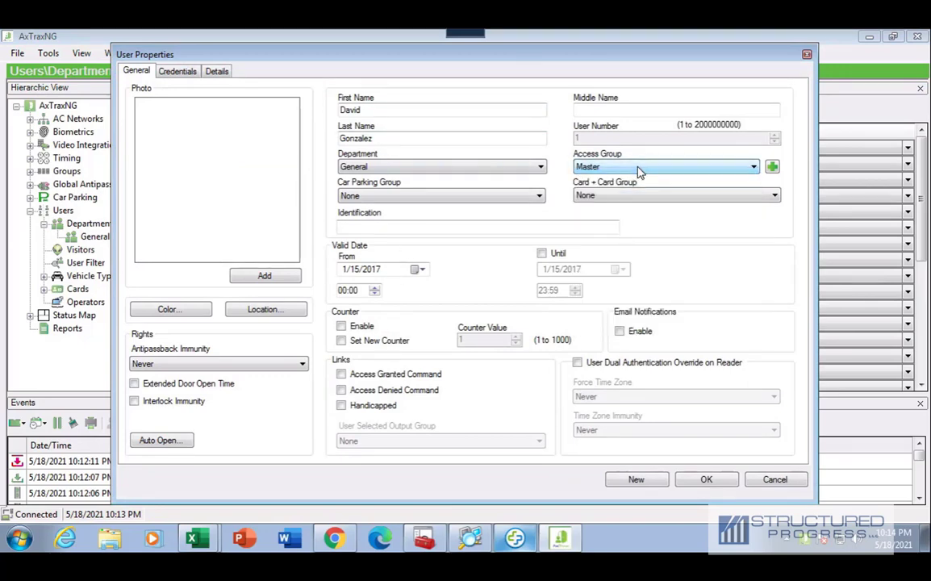
left_click(183, 73)
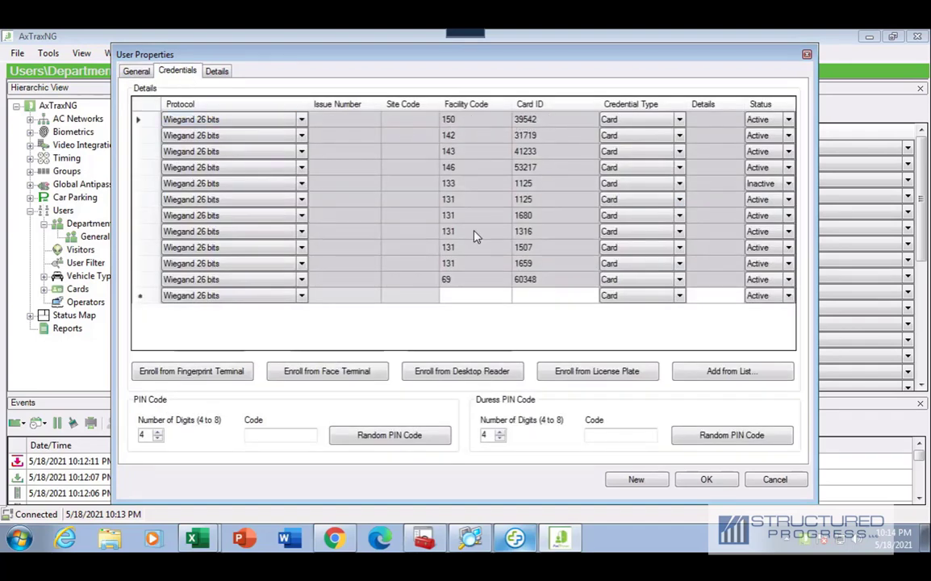
left_click(129, 73)
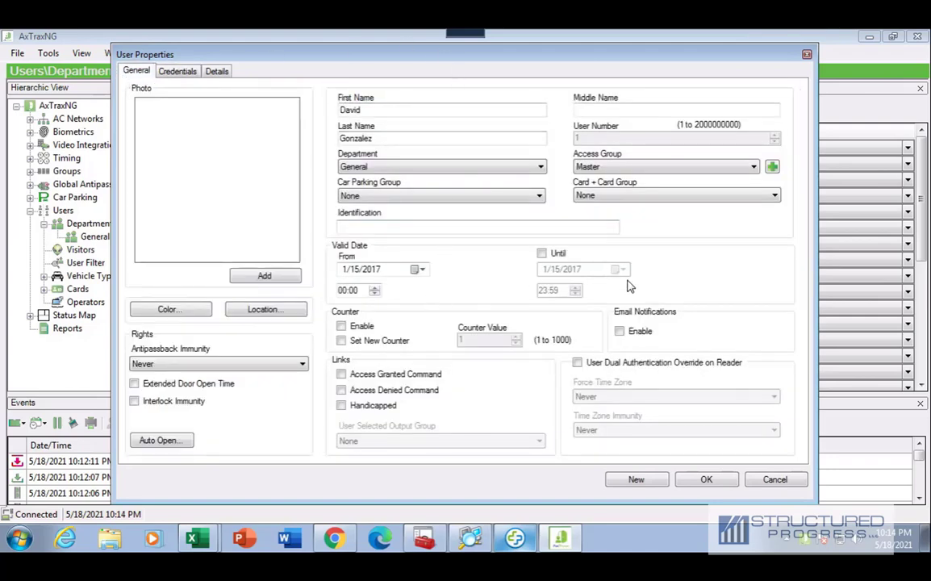
left_click(701, 483)
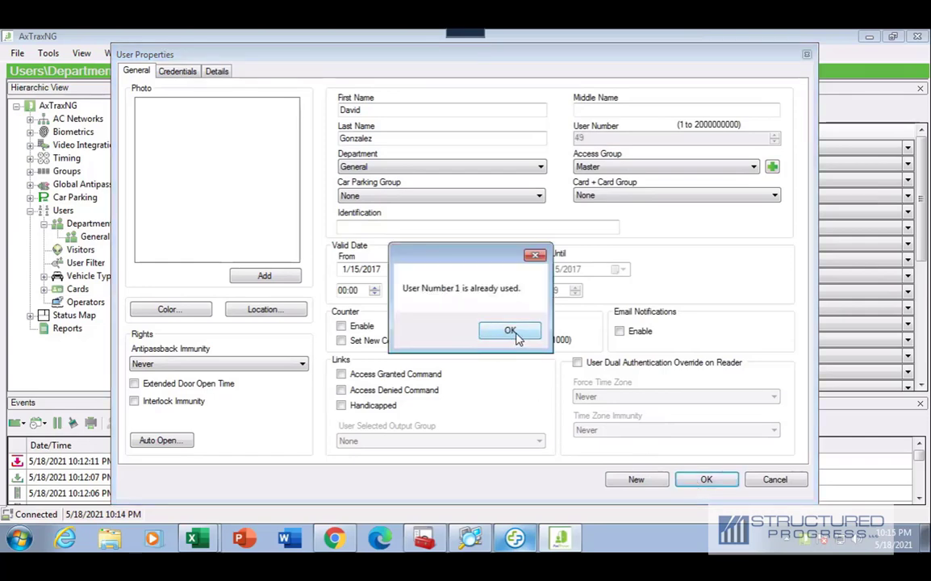
left_click(510, 331)
left_click(755, 479)
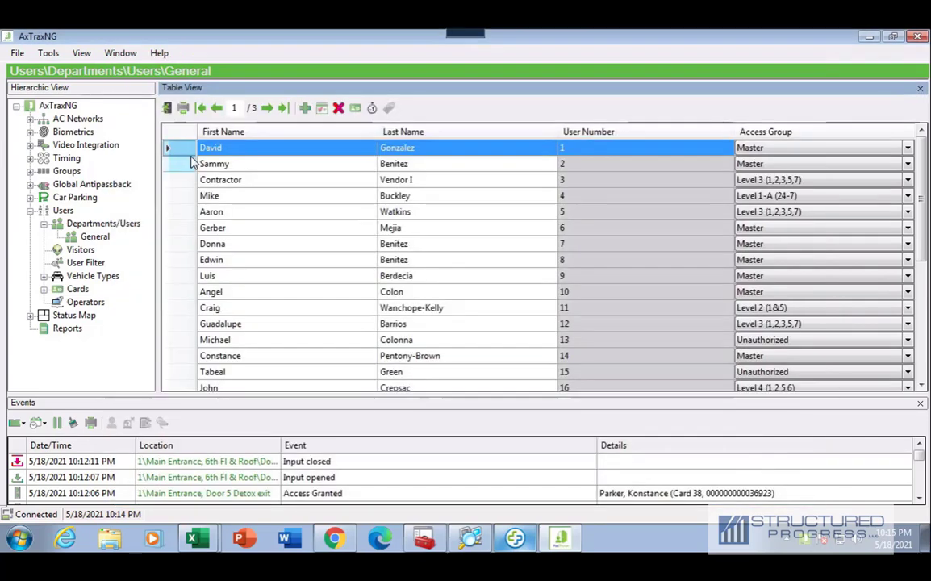
Add new user 49 named First Last2, assigned to the Level 4-B access group.
left_click(305, 110)
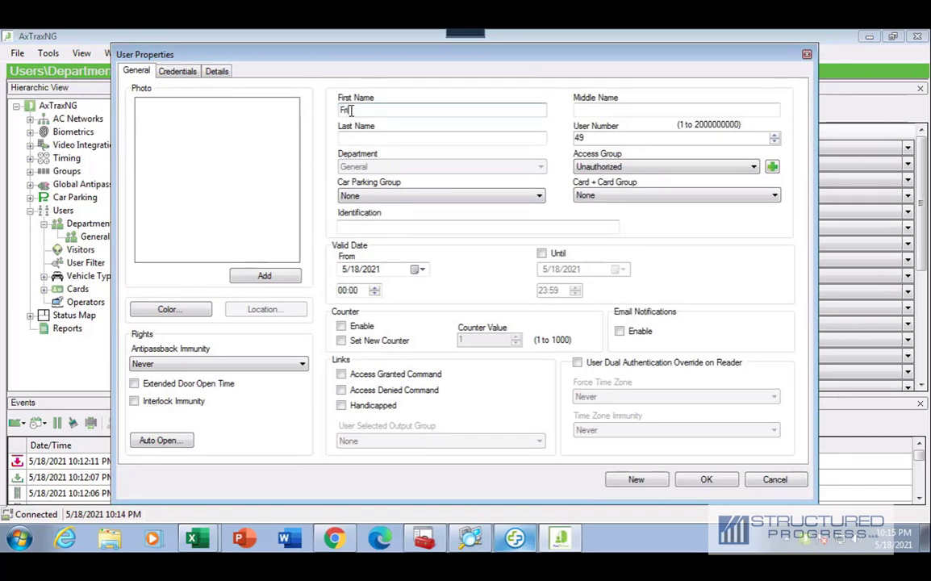
type("First")
key("Tab")
type("Last")
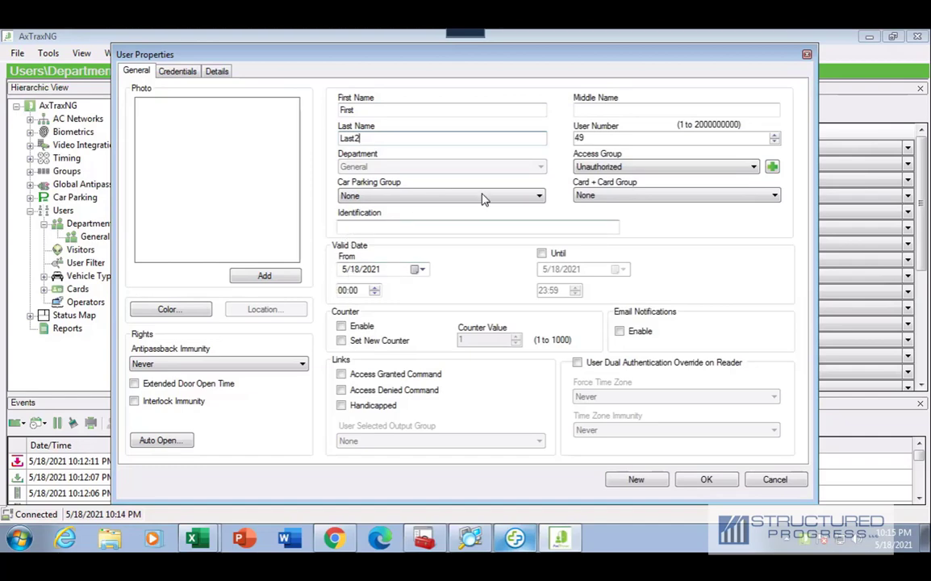
left_click(601, 169)
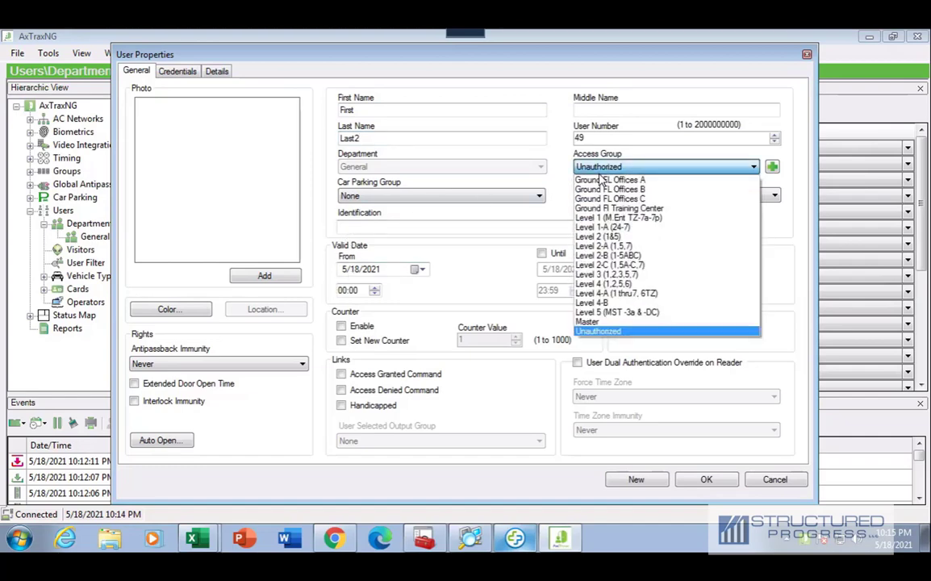
left_click(601, 304)
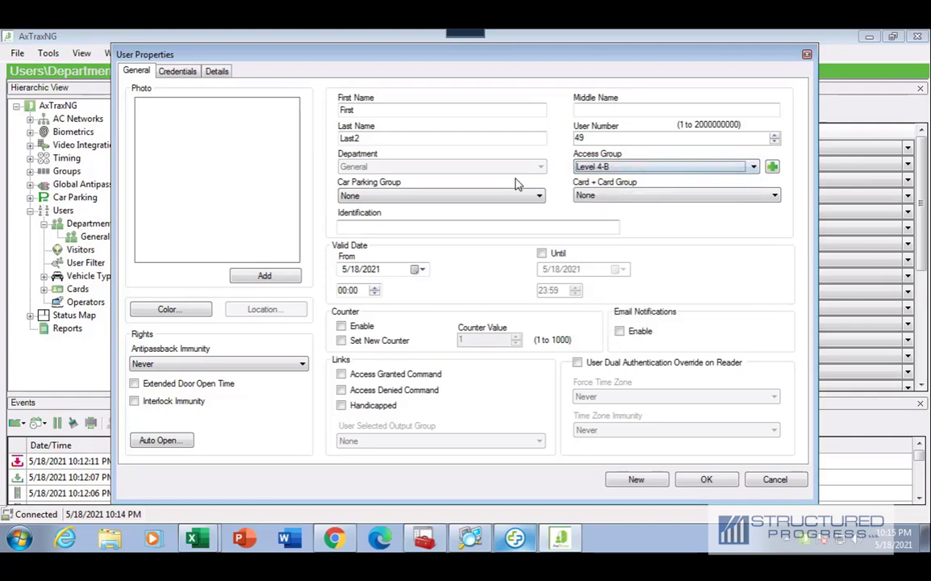
Try card facility code 123 and card ID 12, then dismiss the Invalid Card Parameters error.
left_click(176, 73)
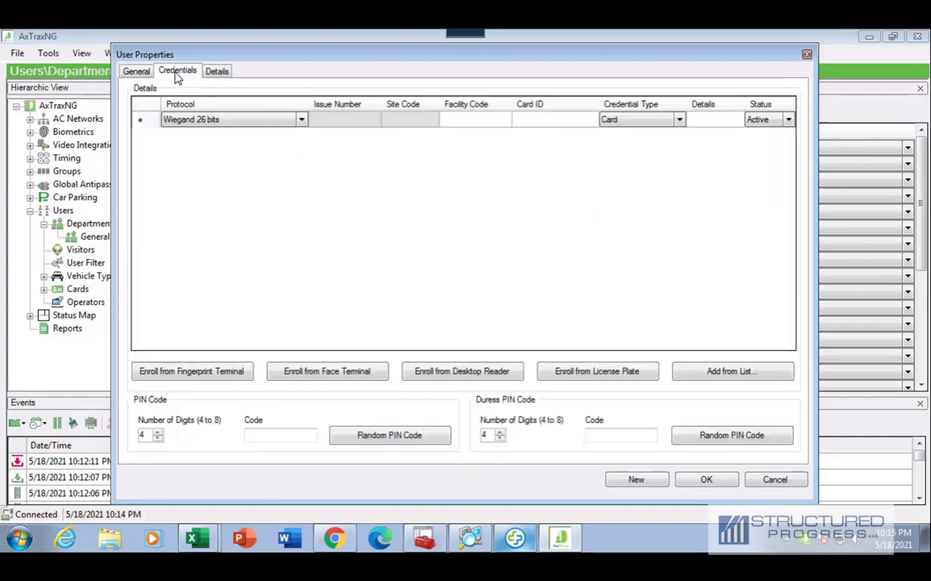
left_click(451, 123)
left_click(452, 123)
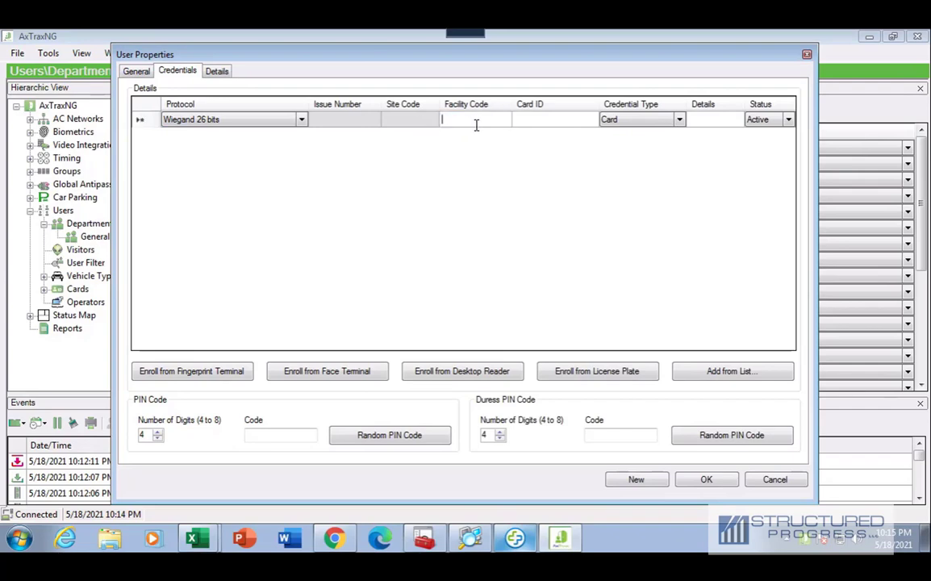
type("123")
key("Tab")
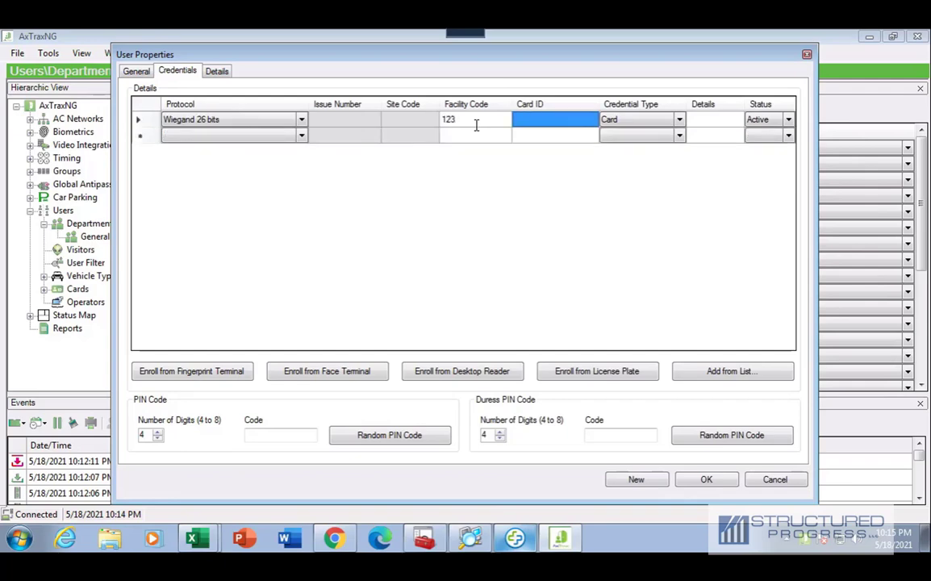
type("123456")
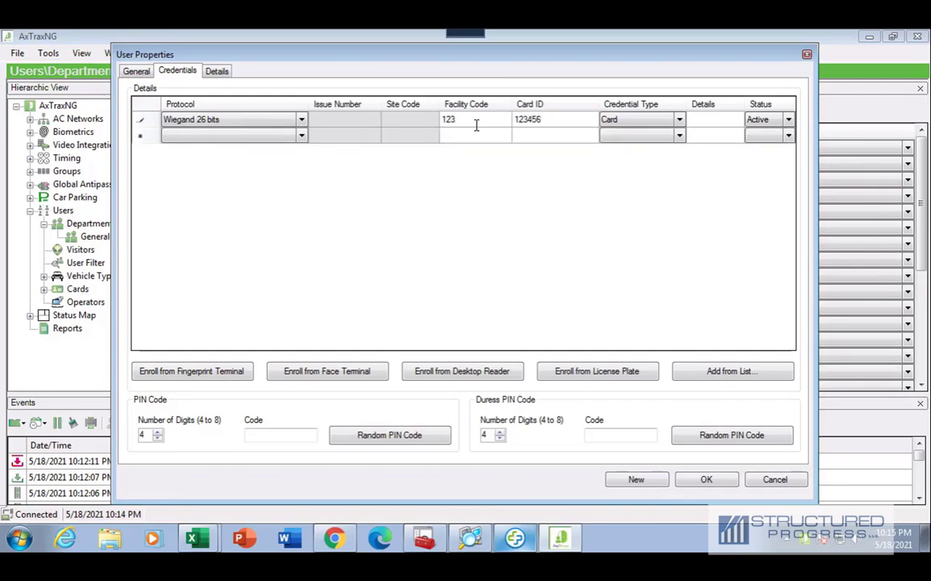
left_click(685, 480)
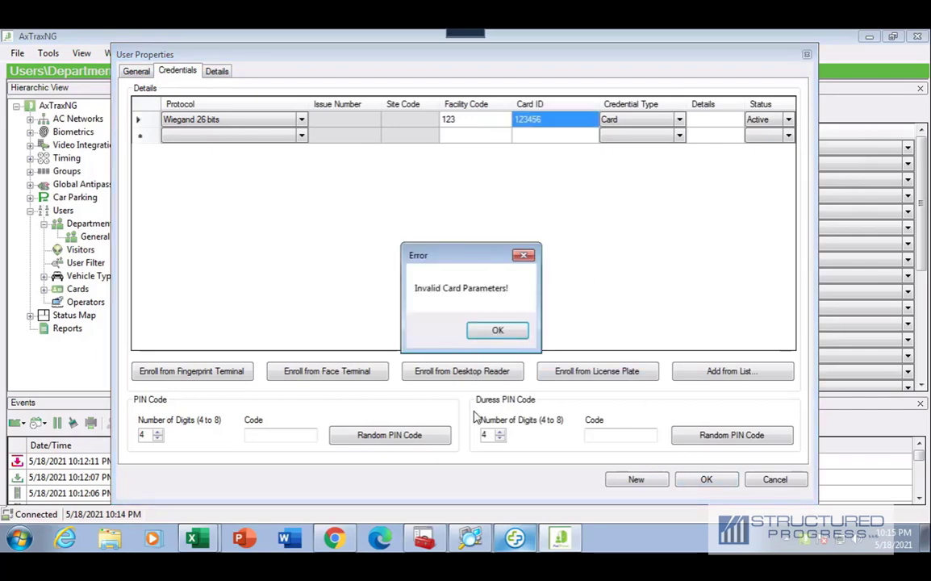
left_click(493, 331)
Re-enter facility code 122 and select the card ID cell for editing.
left_click(484, 120)
left_click(484, 121)
type("122")
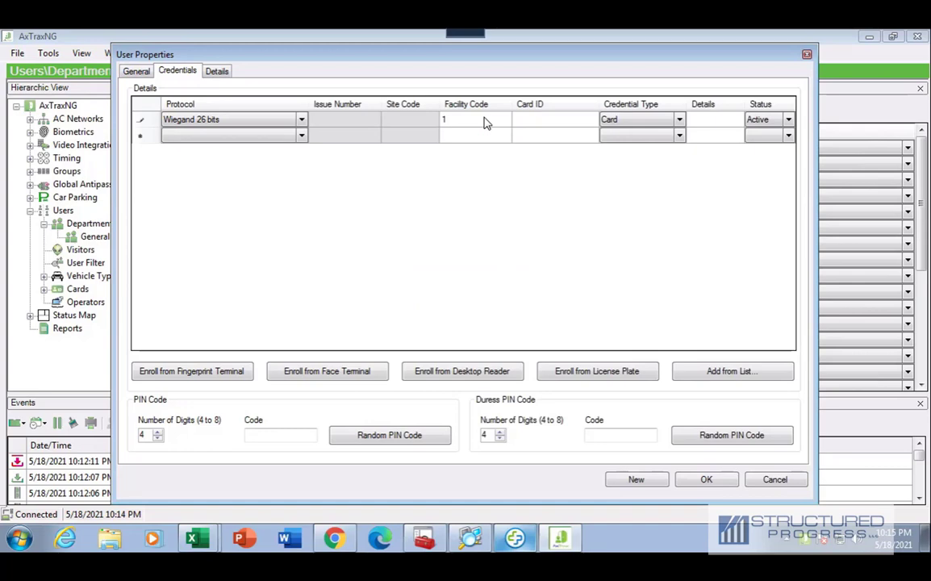
left_click(526, 126)
left_click(526, 126)
Save the user with card ID 4345, then change First Last2's access group to Ground Fl Training Center.
type("4345")
left_click(707, 480)
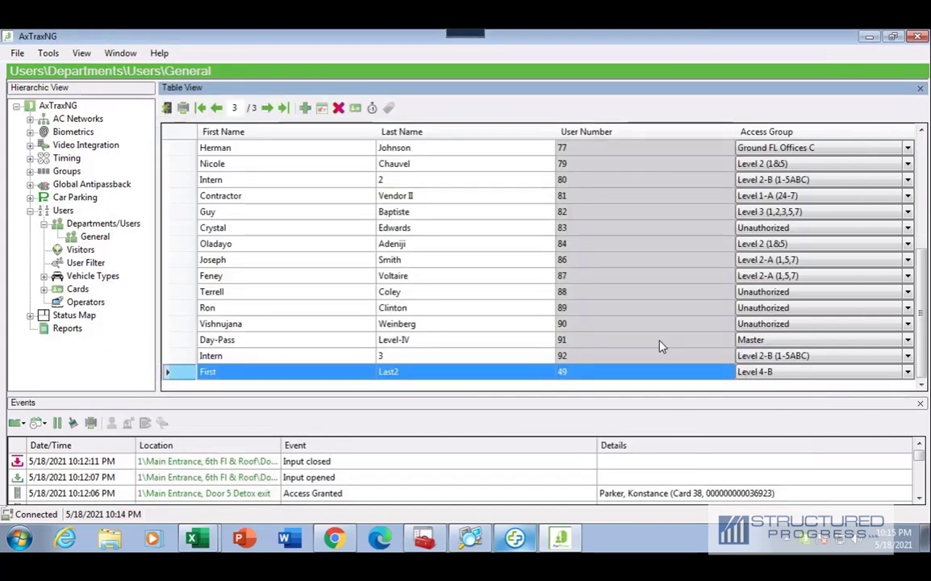
left_click(291, 374)
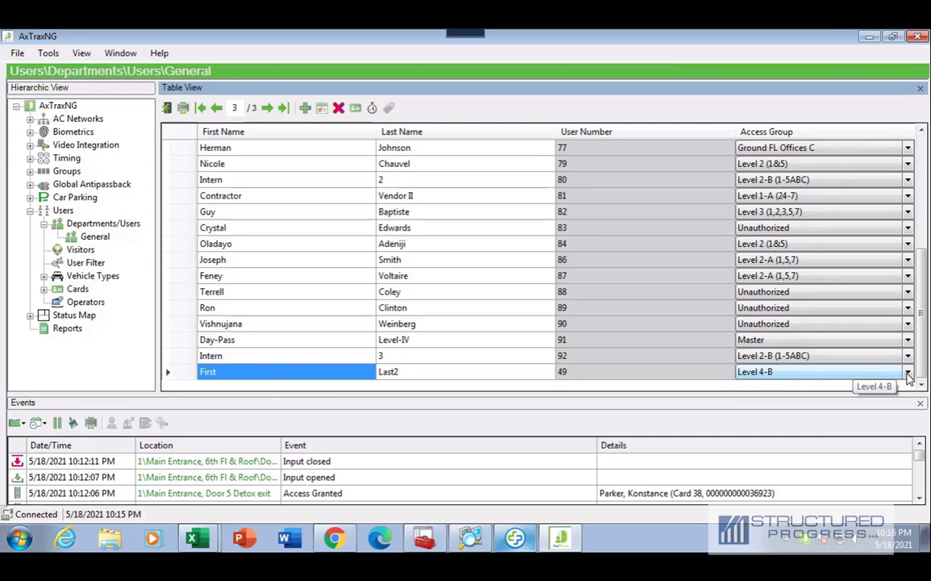
left_click(908, 373)
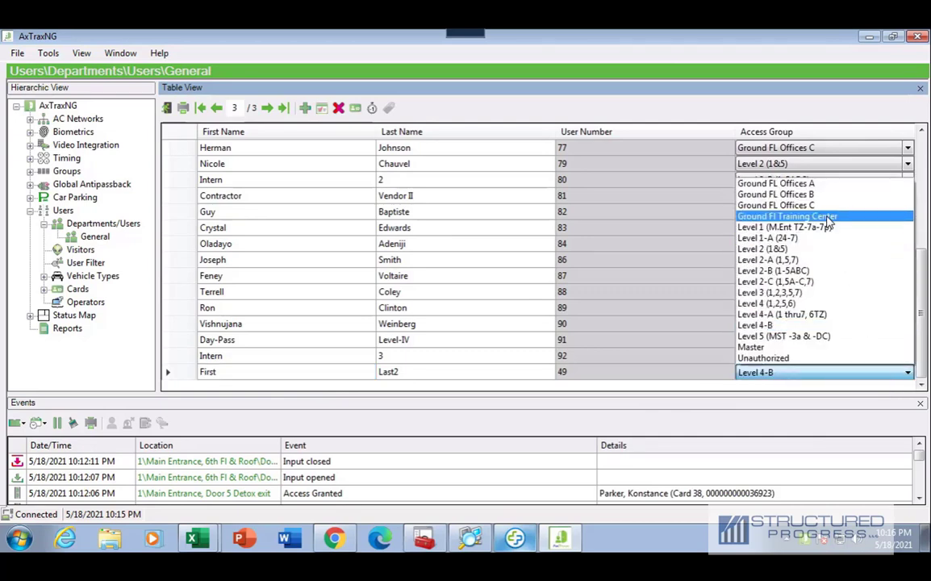
left_click(829, 218)
left_click(396, 357)
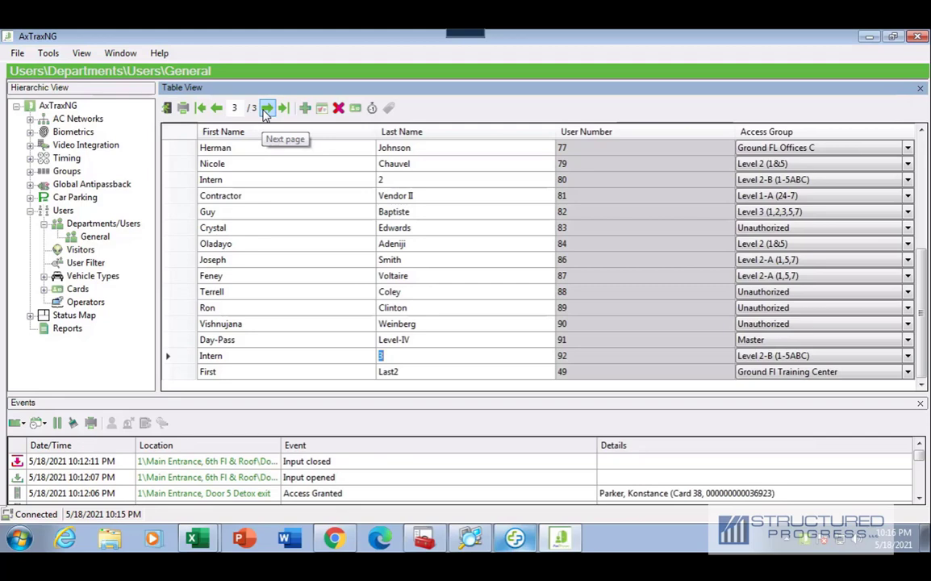
Return to page 1, save the user record, and dismiss the User Number 28 exists error.
left_click(217, 109)
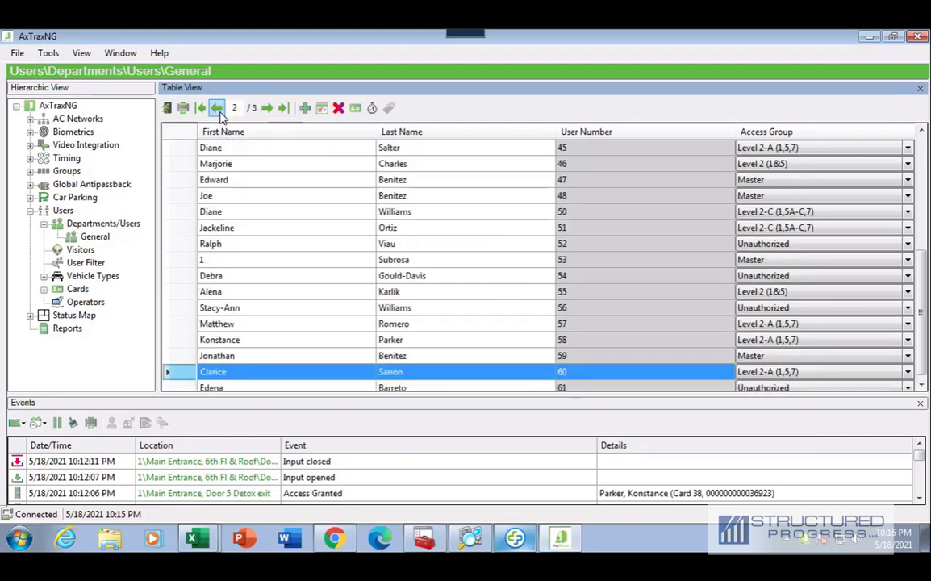
left_click(217, 110)
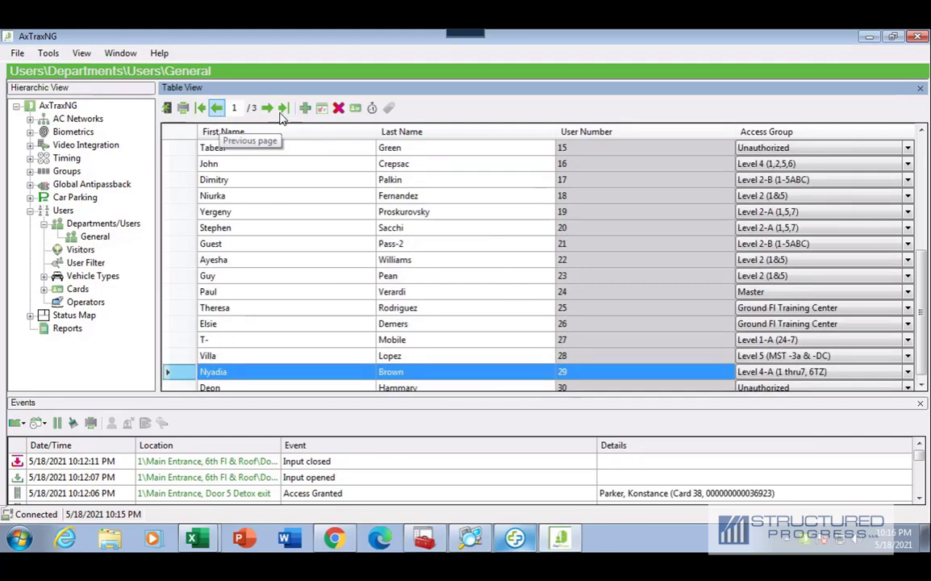
left_click(321, 111)
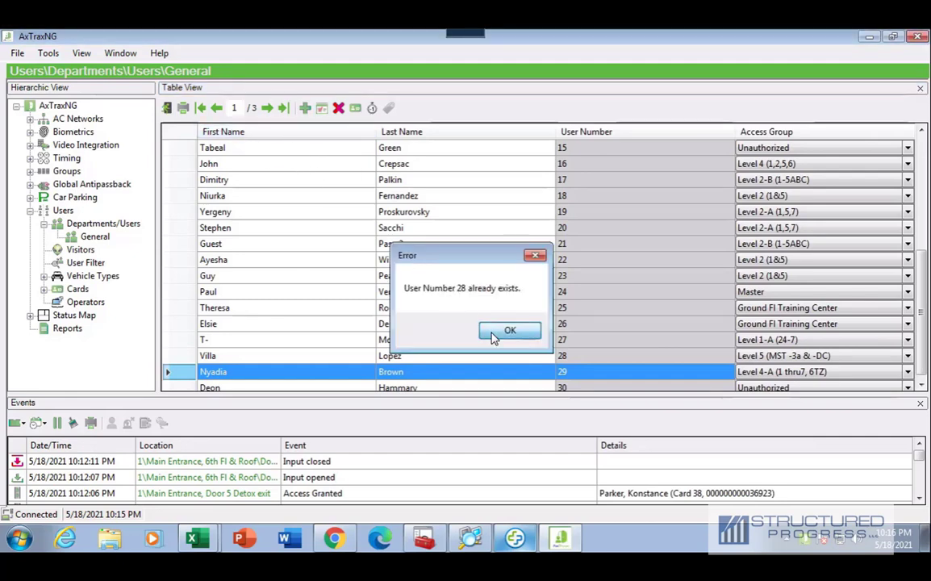
left_click(494, 334)
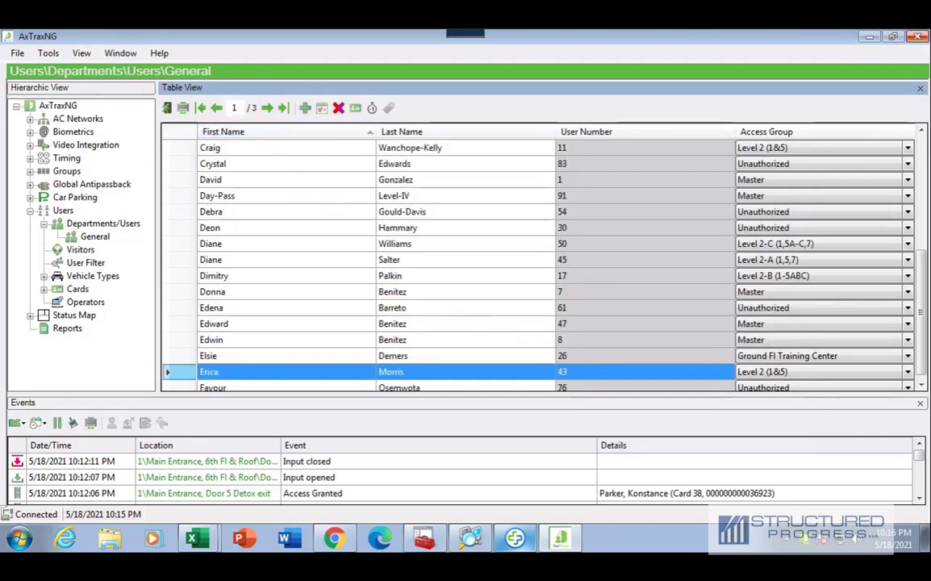
left_click(201, 107)
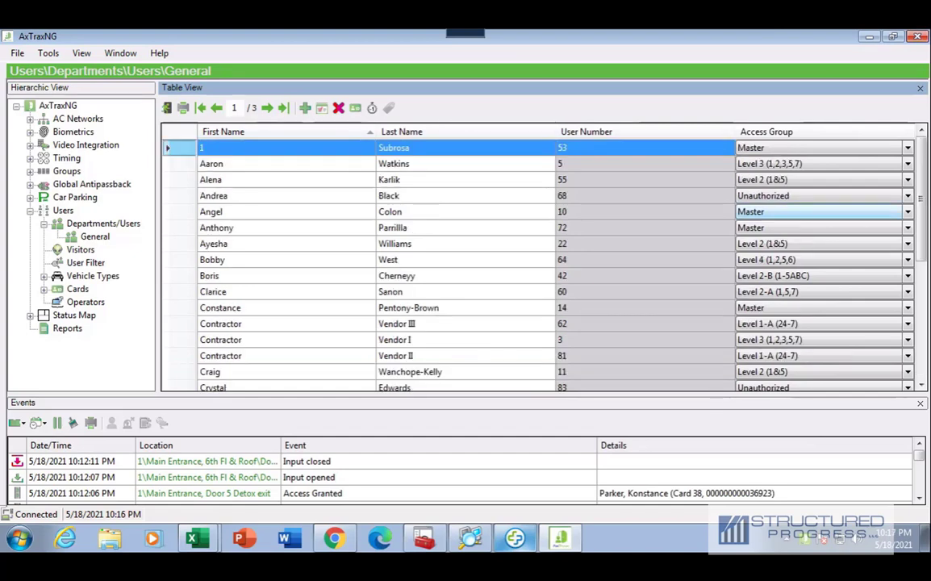
left_click(253, 197)
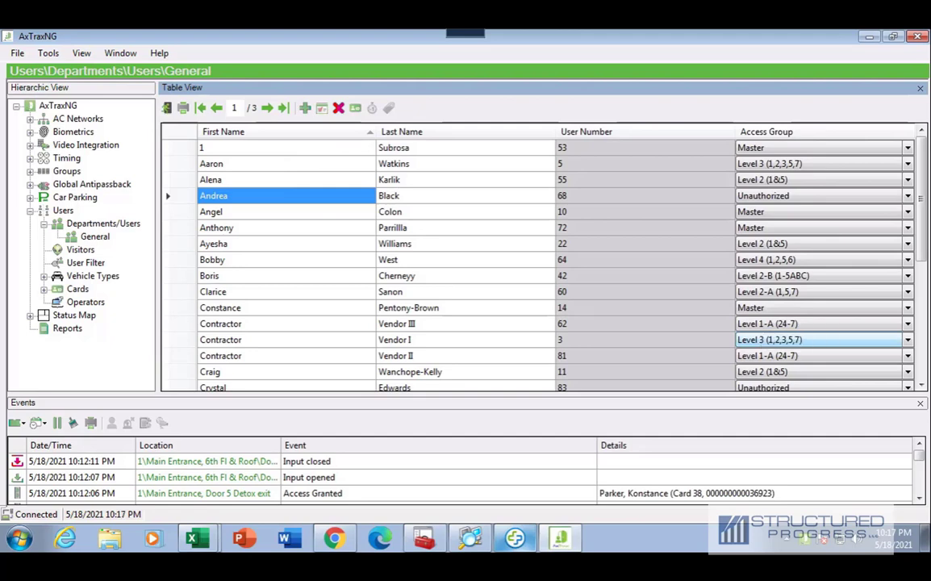
left_click(264, 212)
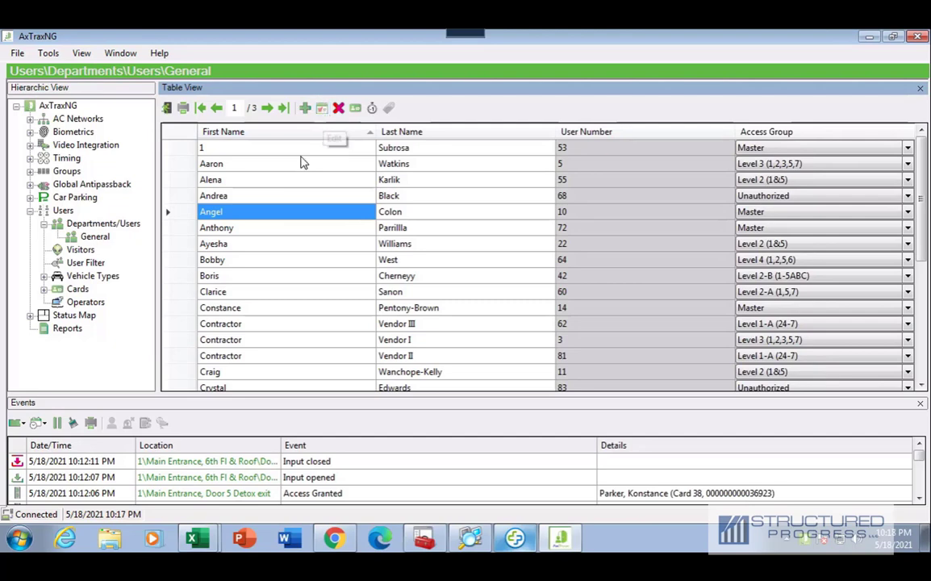
left_click(305, 109)
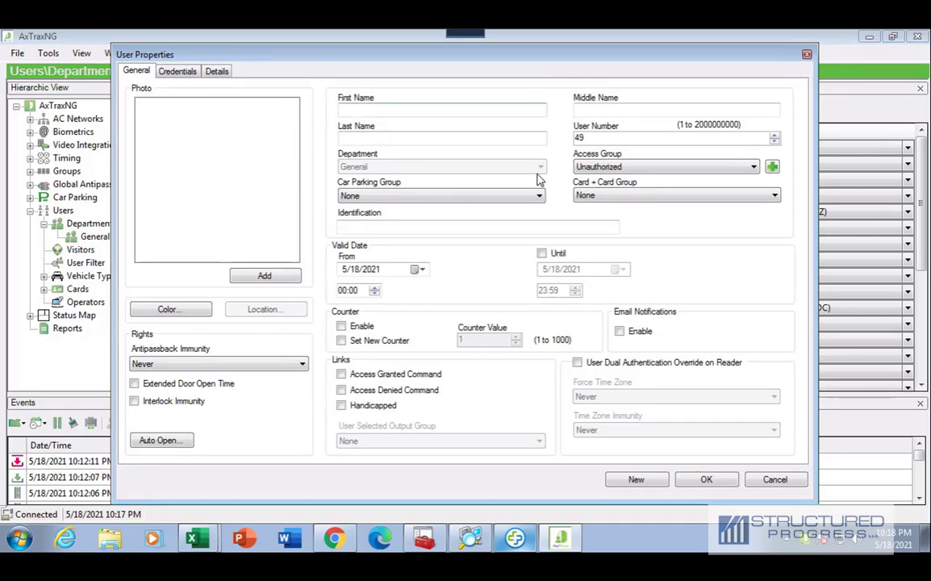
left_click(638, 165)
left_click(637, 166)
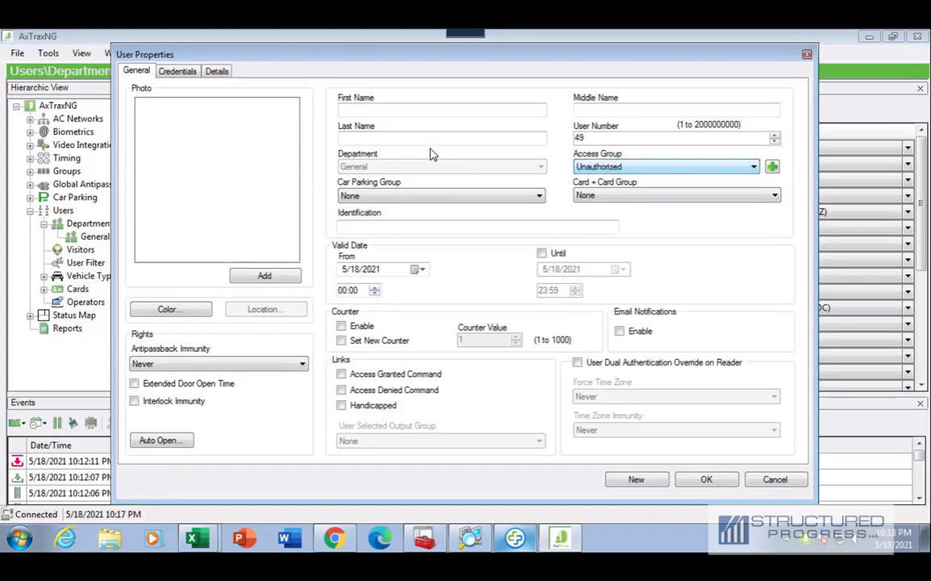
left_click(177, 72)
left_click(494, 127)
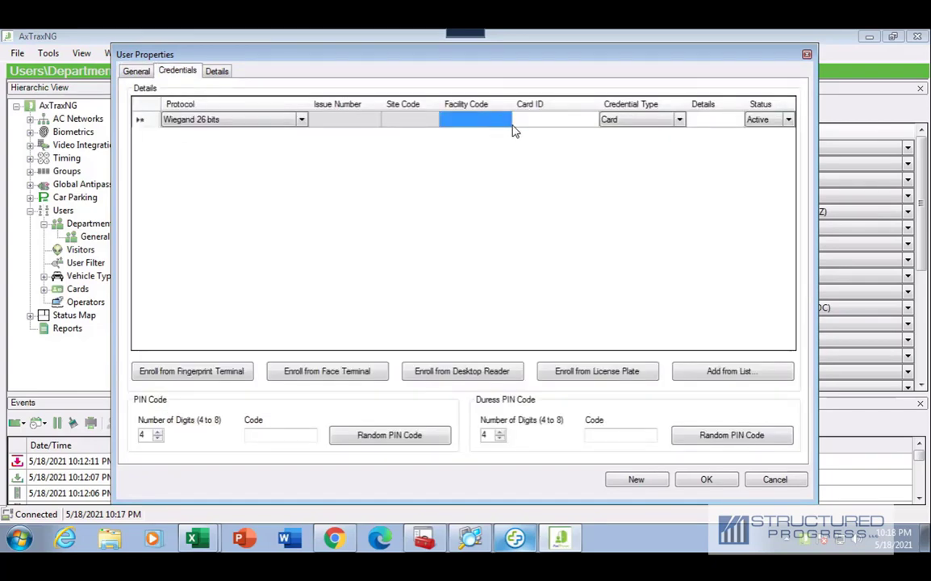
left_click(540, 123)
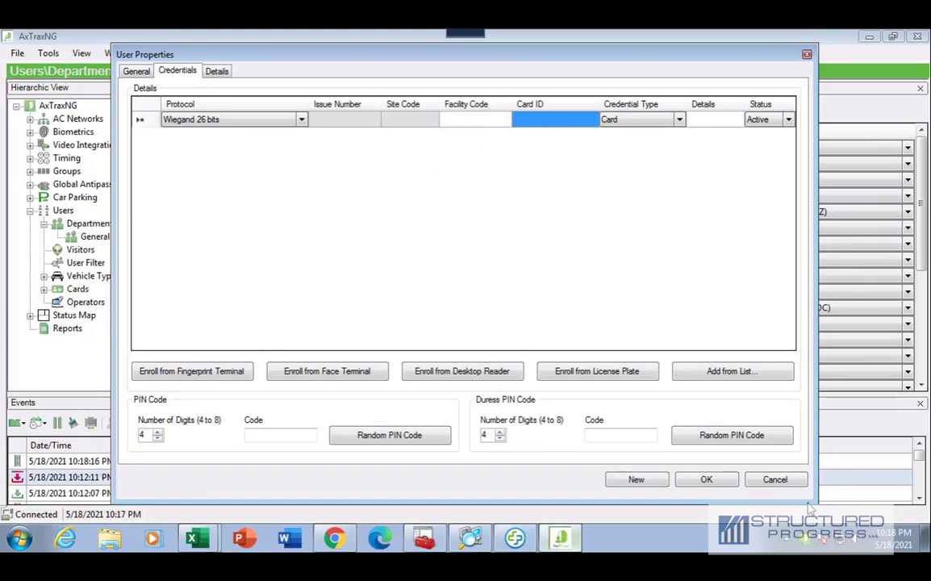
left_click(789, 484)
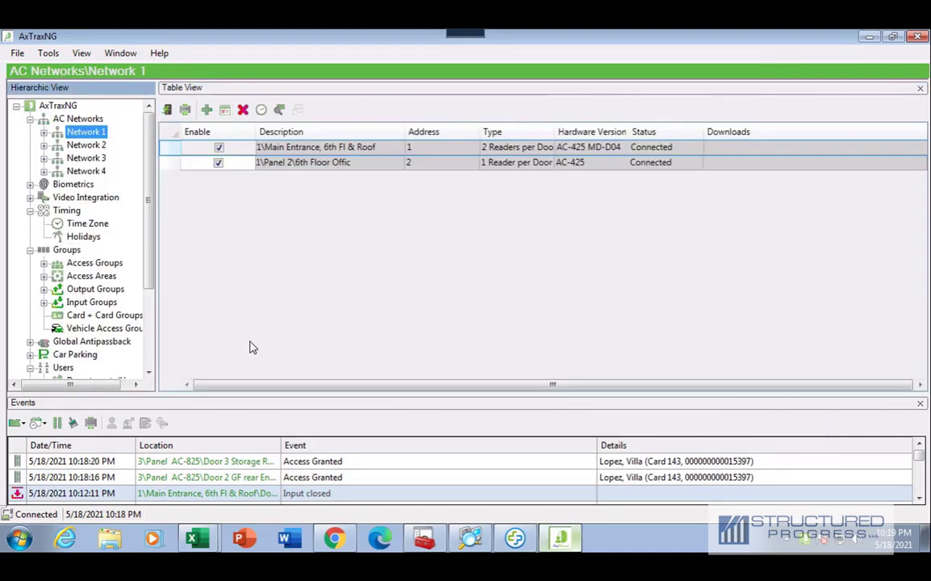
Add an access group described as 'Sample Access Group' under Groups > Access Groups.
left_click(44, 264)
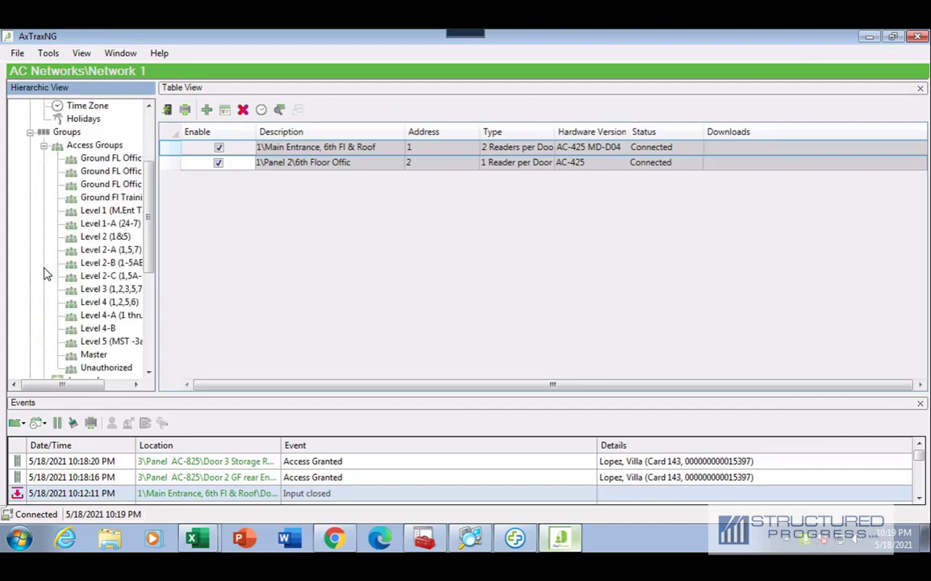
left_click(84, 146)
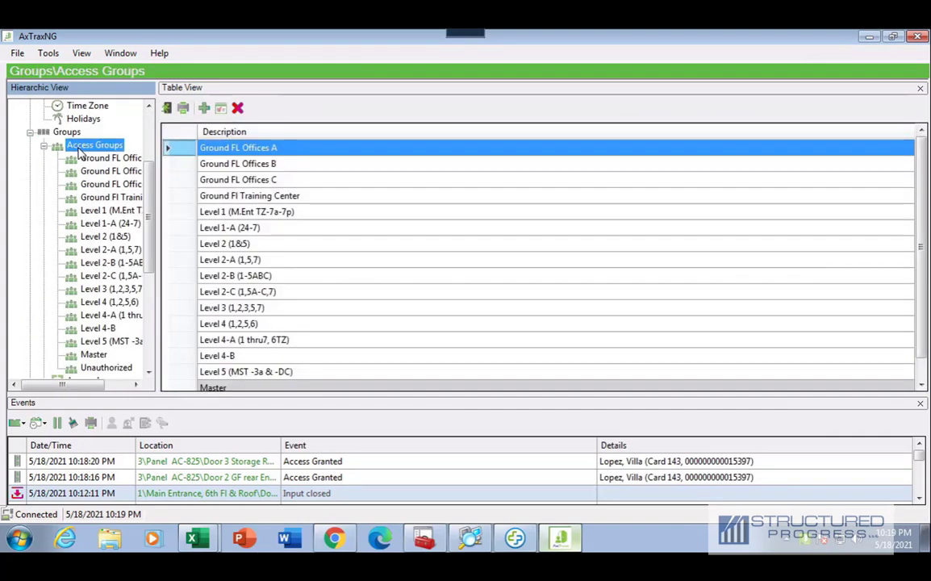
left_click(205, 107)
type("S")
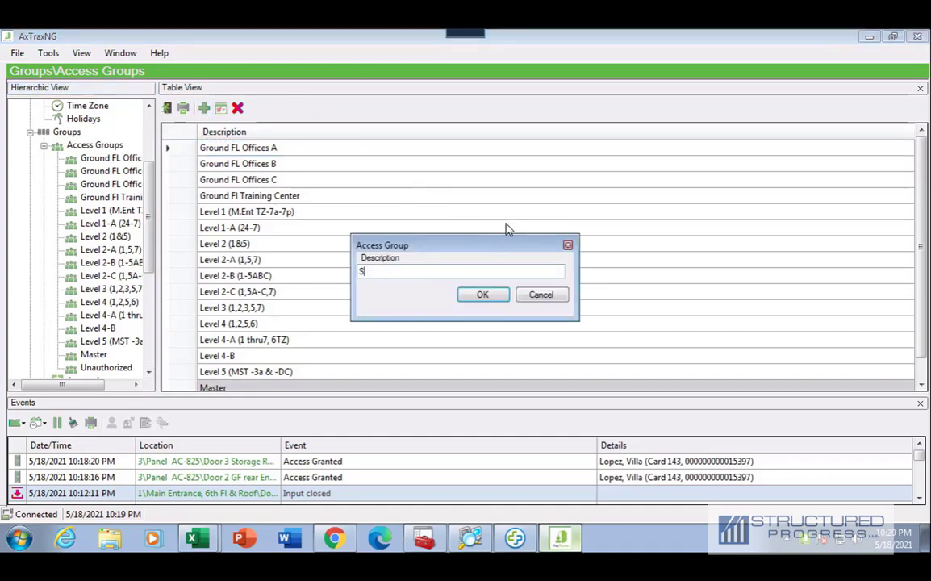
type("ample ")
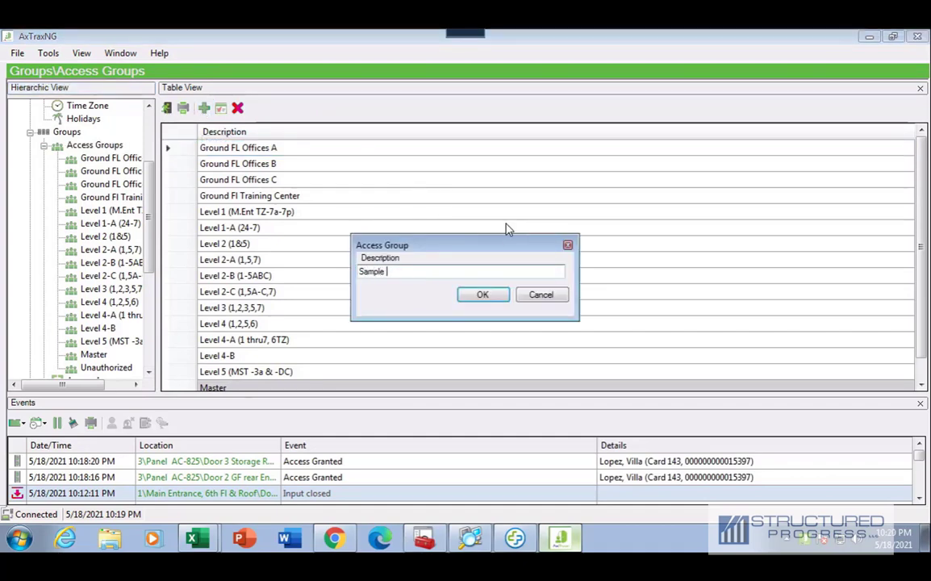
type("Access Group")
left_click(484, 295)
left_click_drag(152, 250, 150, 307)
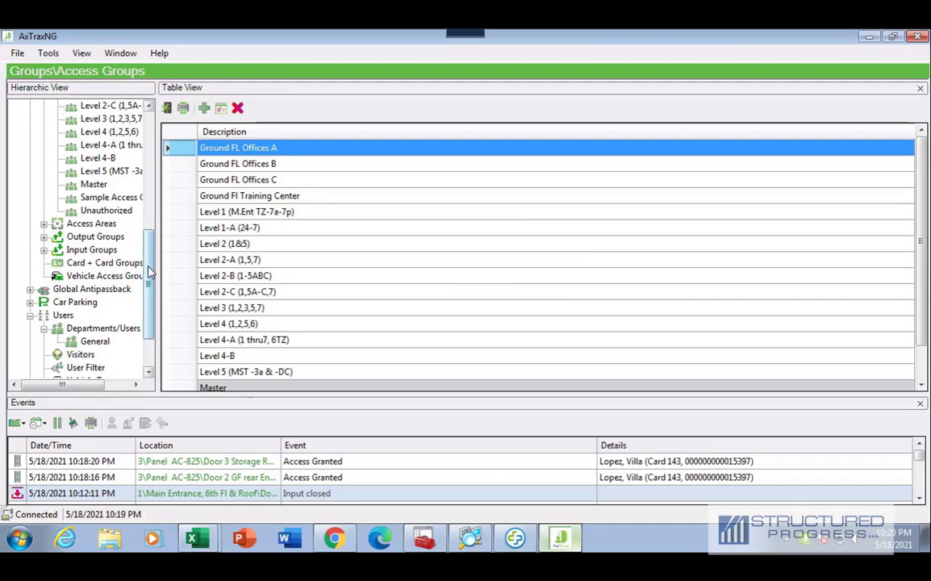
scroll(149, 252, "up", 2)
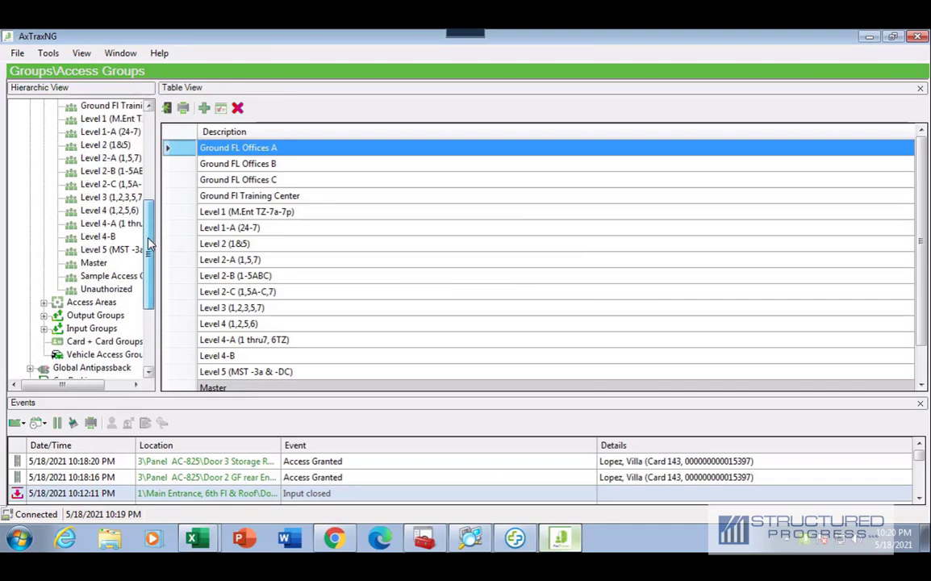
Check Door 6 Main Office, Door 7 Pantry, Reader 4, Door 3 Storage Room and 5A office 1 for the group.
left_click(125, 277)
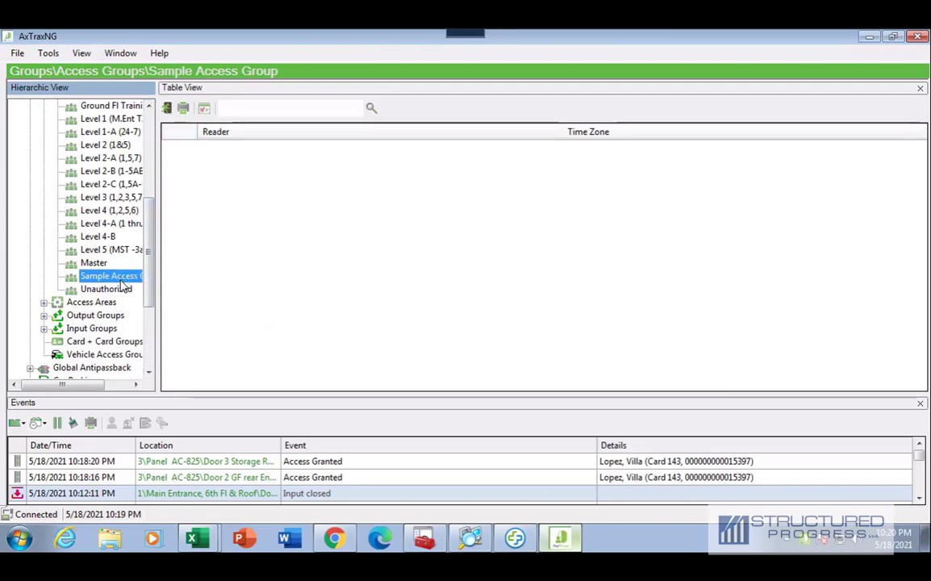
left_click_drag(176, 274, 188, 272)
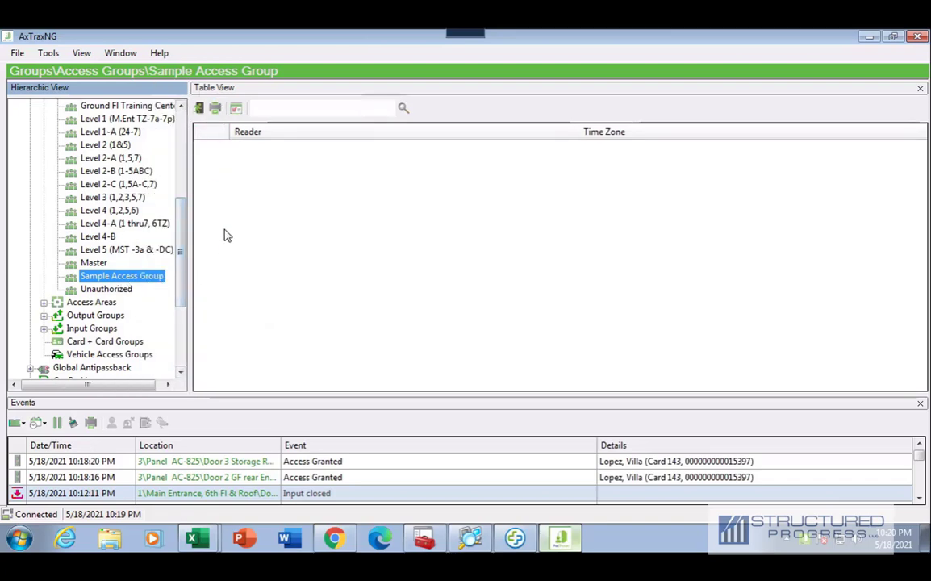
left_click(235, 109)
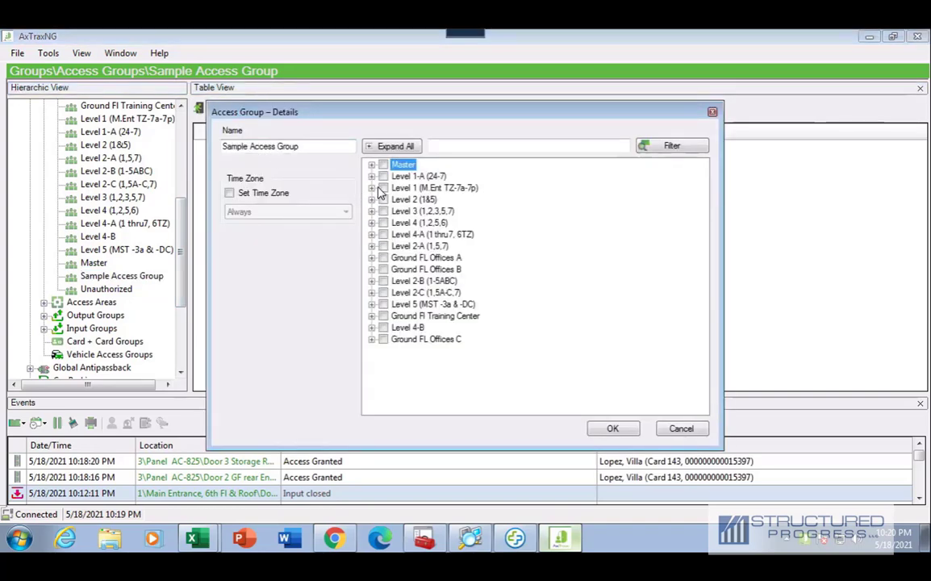
left_click(371, 165)
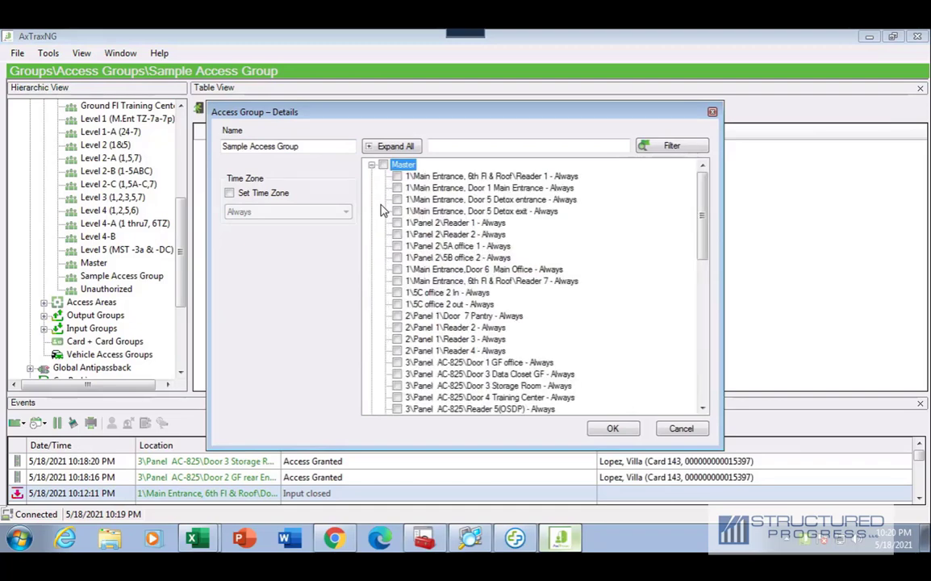
left_click(397, 270)
left_click(398, 317)
left_click(397, 351)
left_click(397, 386)
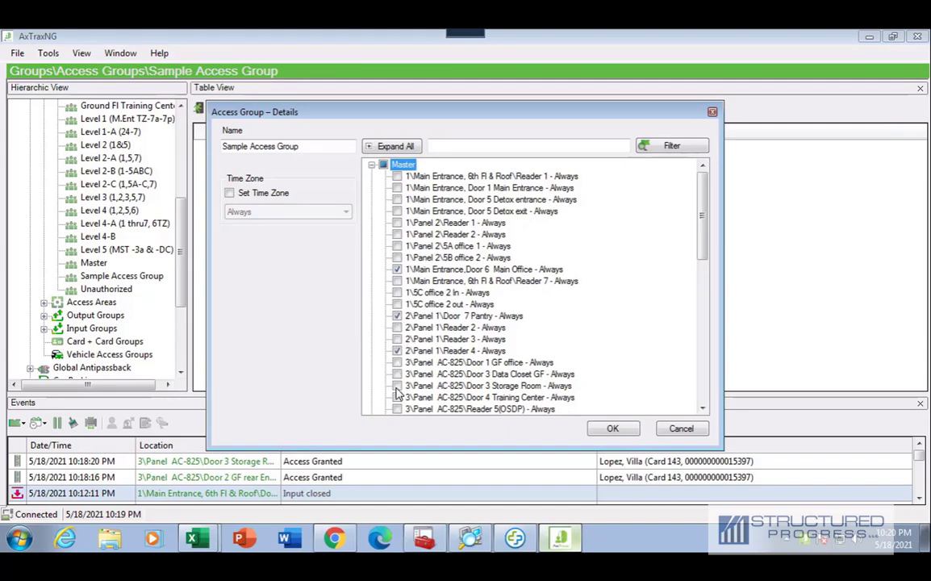
left_click(371, 164)
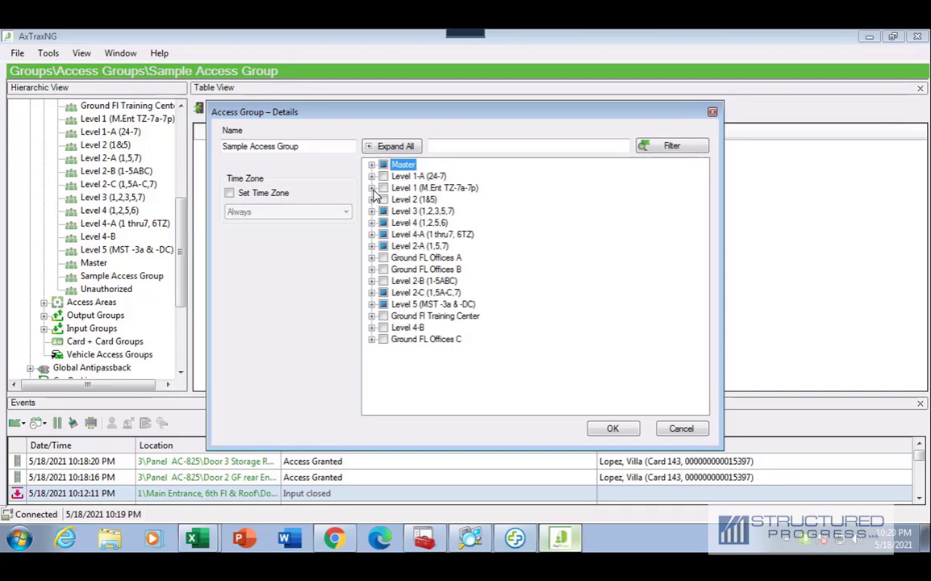
left_click(372, 166)
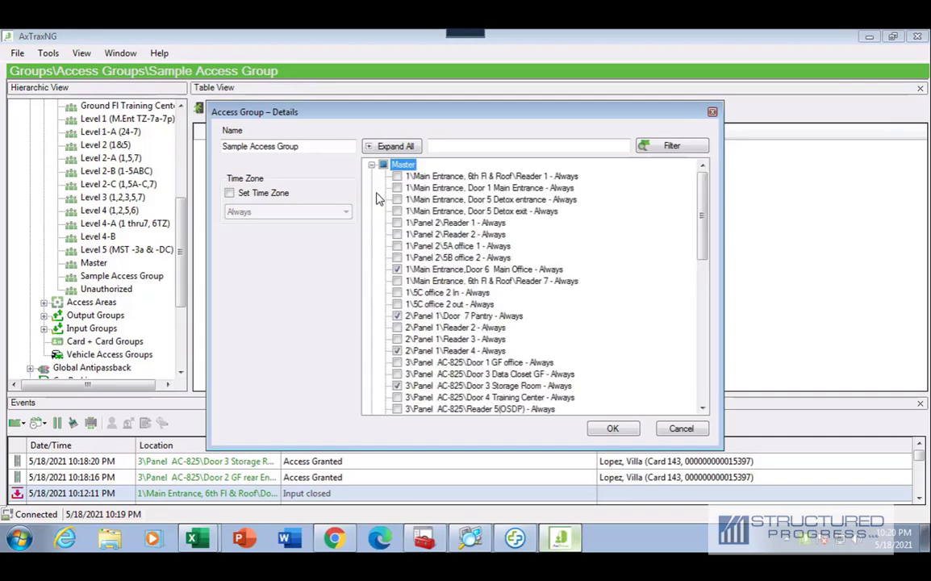
left_click(372, 166)
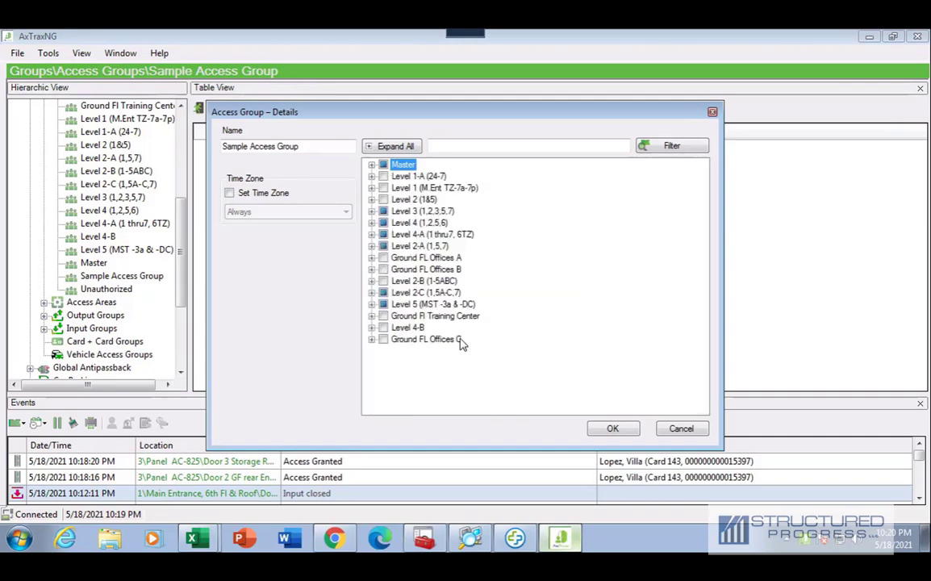
left_click(372, 165)
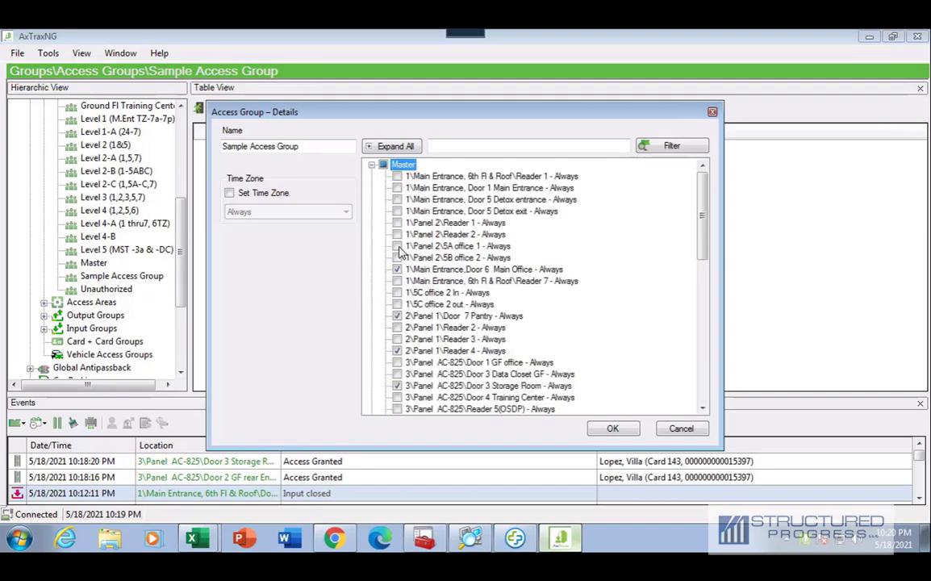
left_click(397, 246)
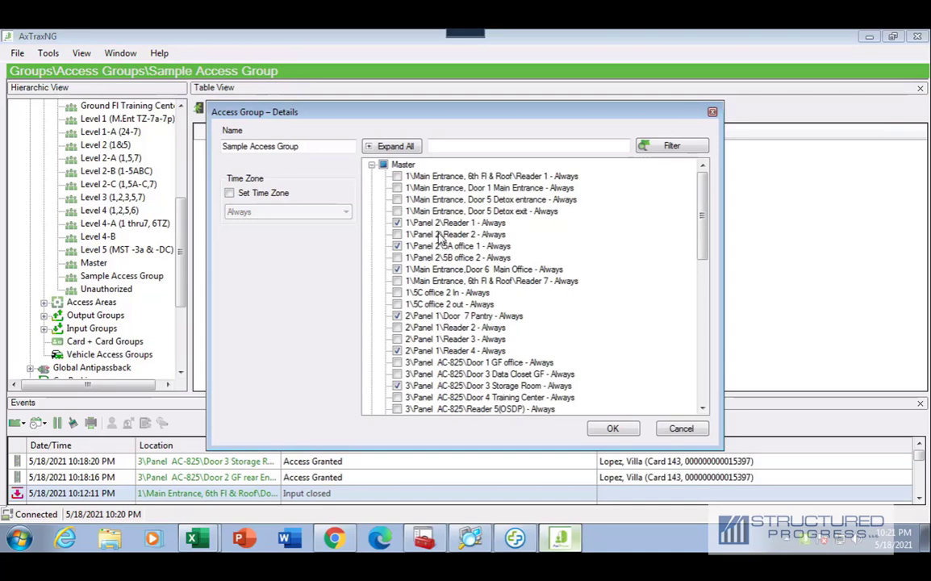
left_click(413, 248)
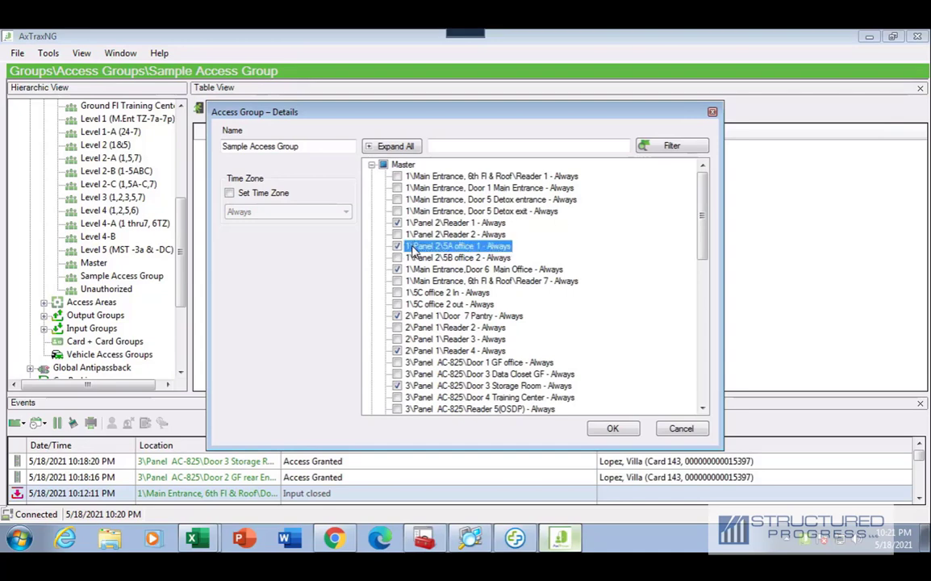
Apply the Sat & Sun 7am to 7pm time zone to the selected readers and save.
left_click(230, 194)
left_click(283, 212)
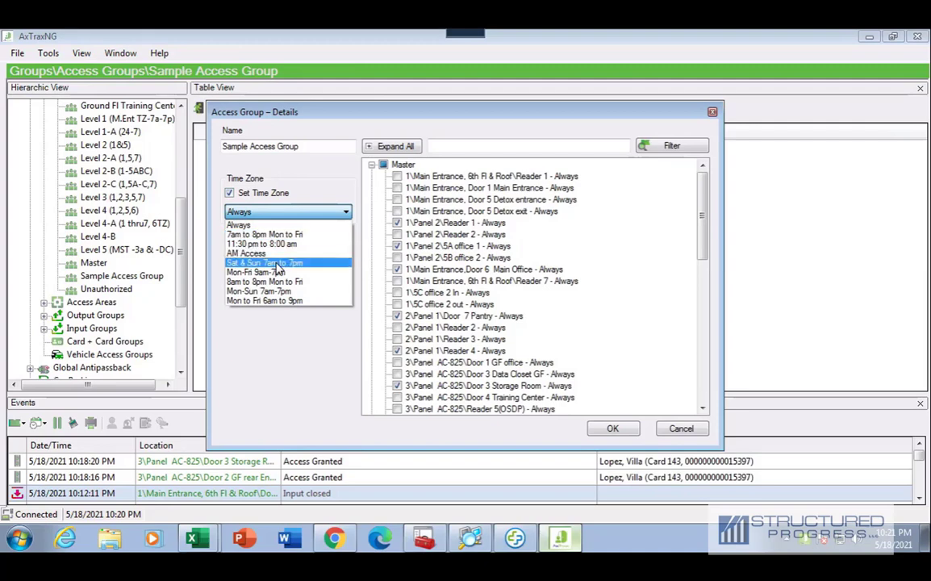
left_click(277, 265)
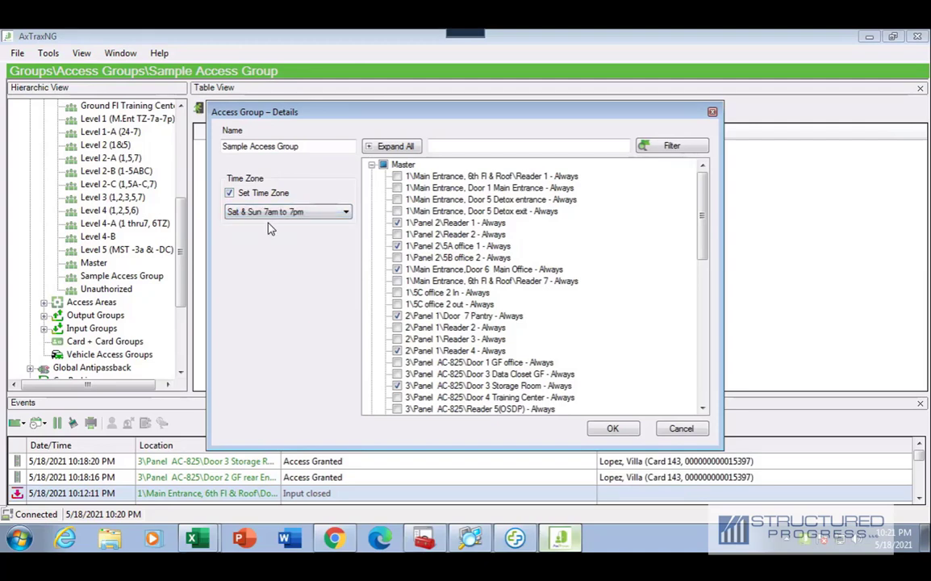
left_click(607, 427)
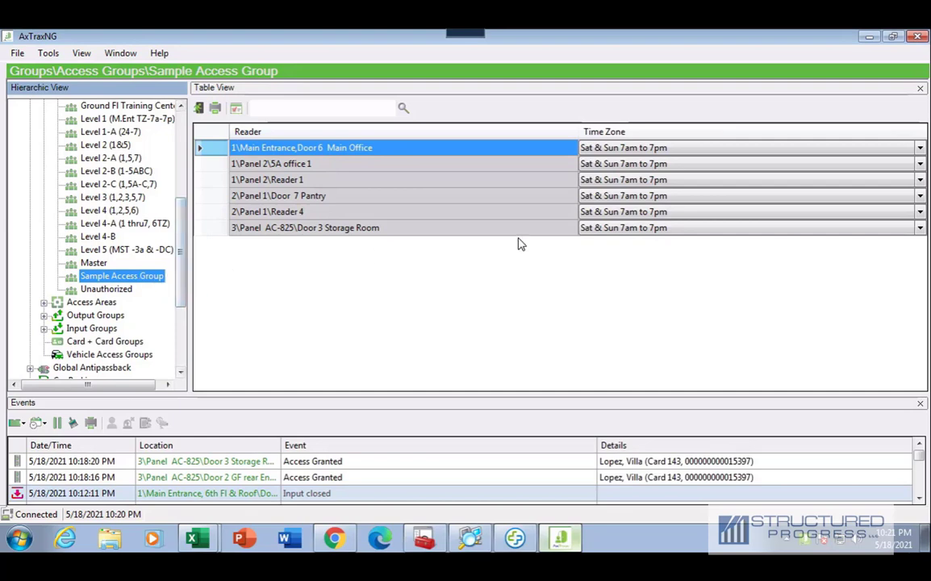
Set Reader 1 to 11:30 pm to 8:00 am, and Reader 4 and Door 6 Main Office to Always.
left_click(919, 180)
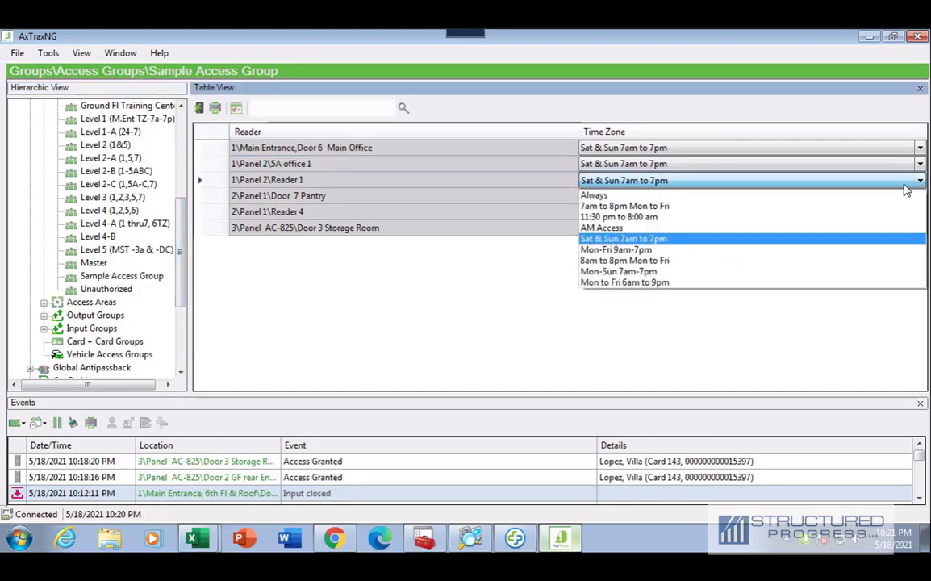
left_click(692, 218)
left_click(676, 213)
left_click(676, 212)
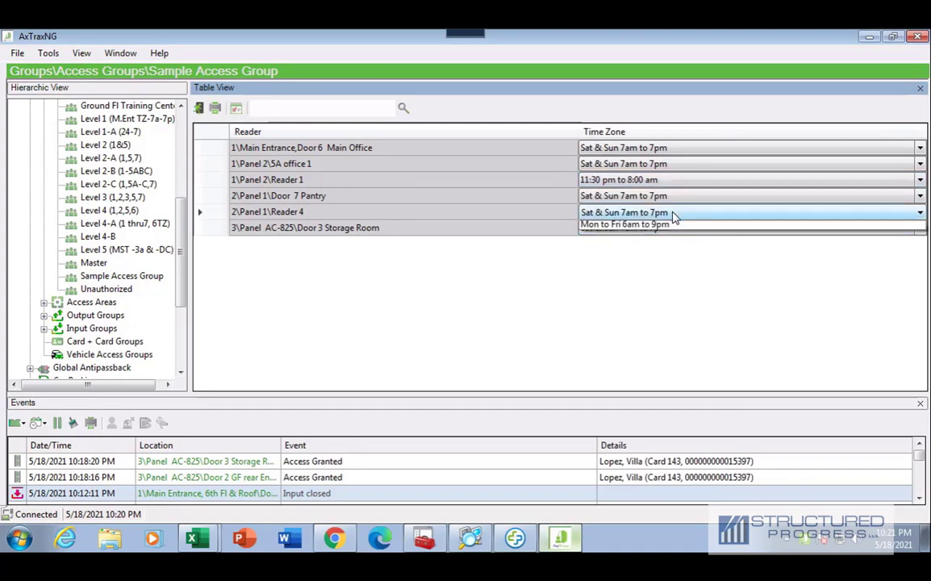
left_click(663, 225)
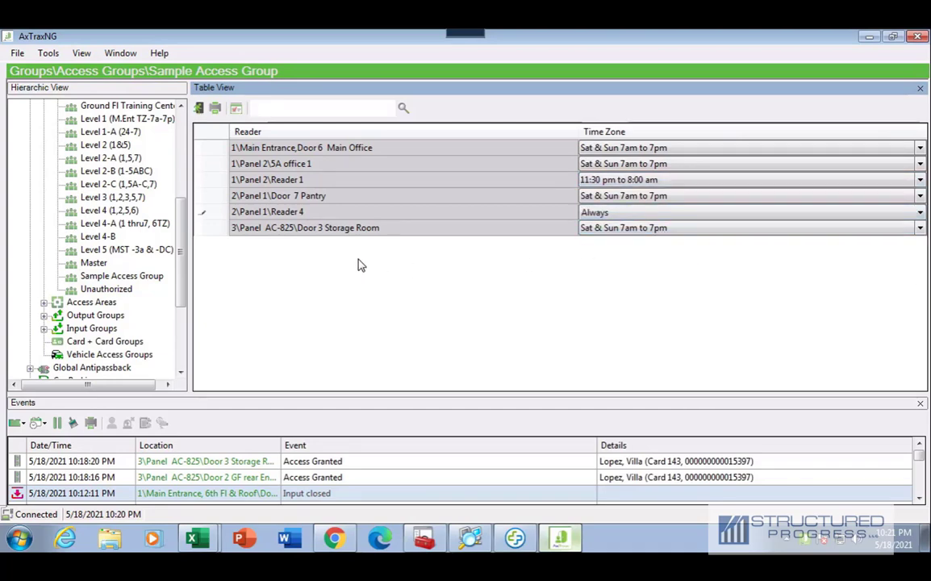
left_click(643, 151)
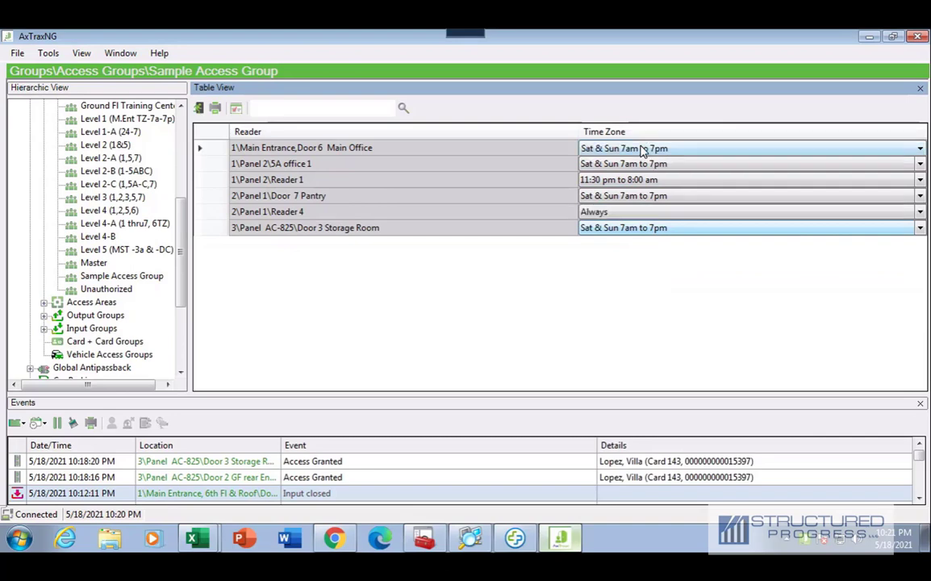
left_click(643, 151)
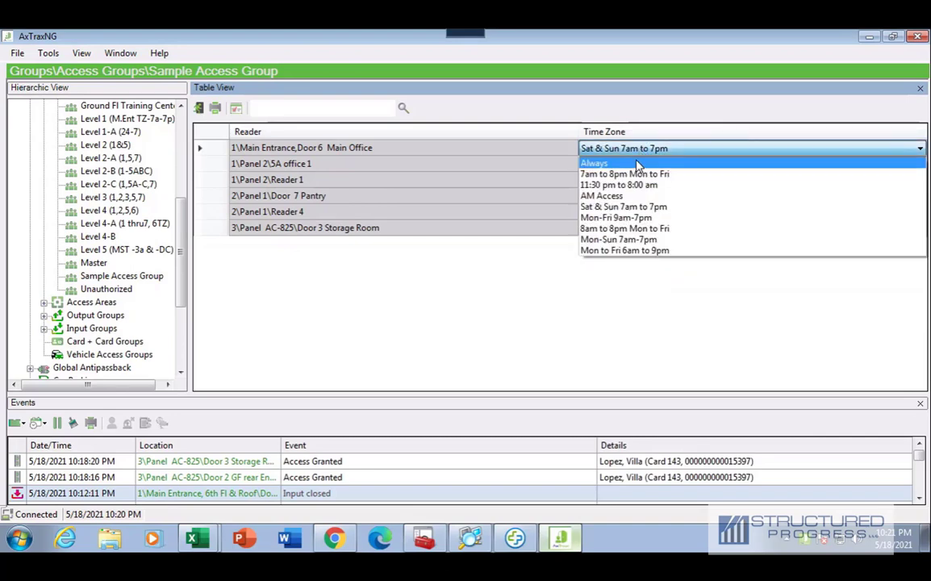
left_click(638, 165)
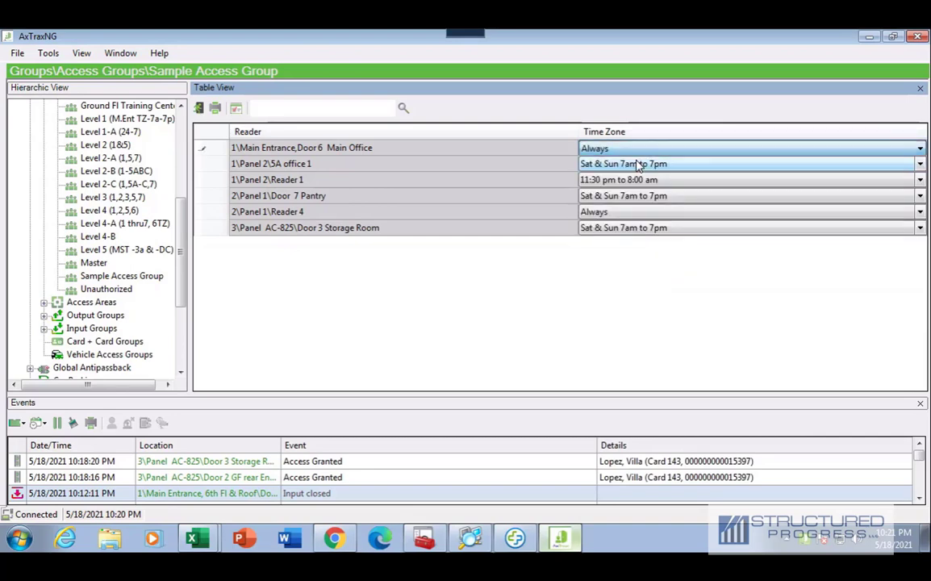
left_click(353, 231)
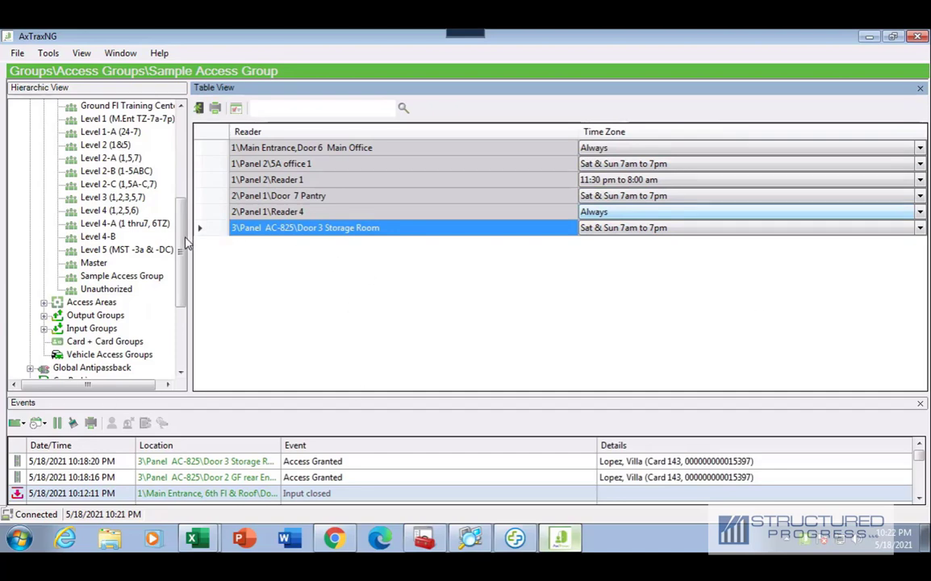
scroll(181, 239, "up", 3)
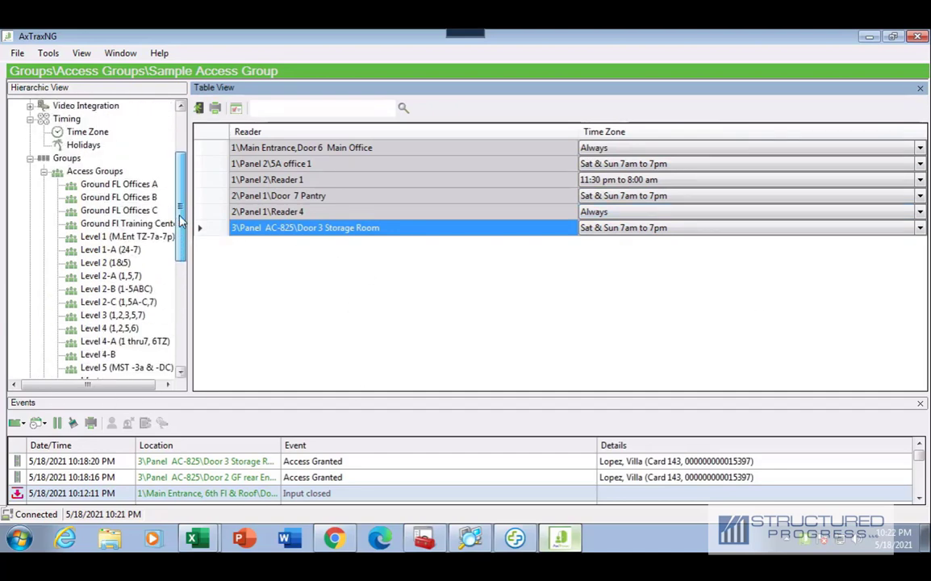
left_click(92, 173)
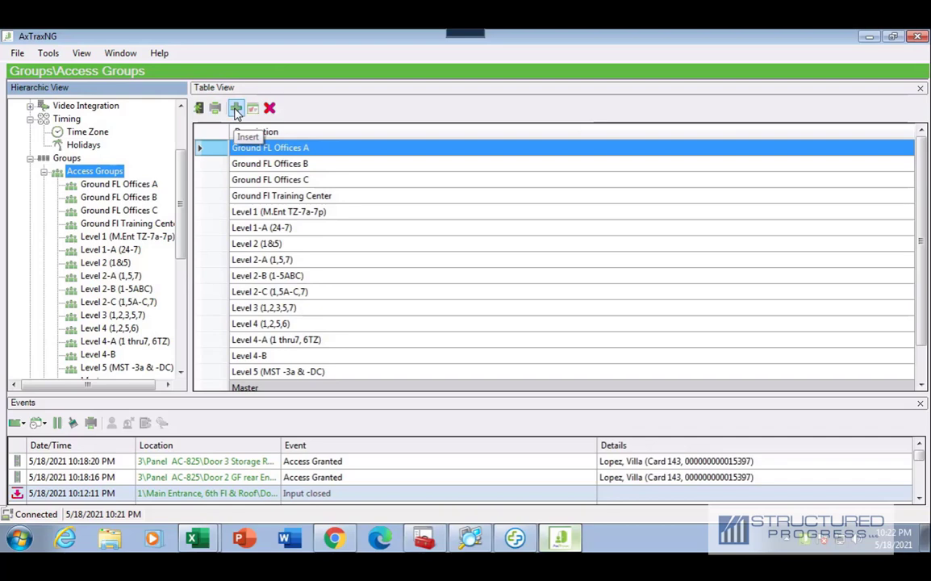
left_click(237, 110)
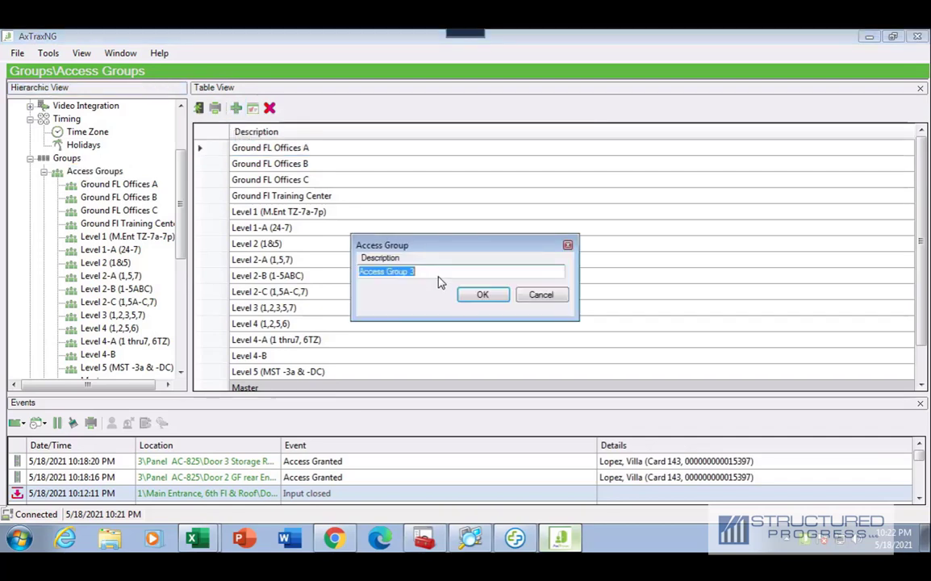
left_click(535, 297)
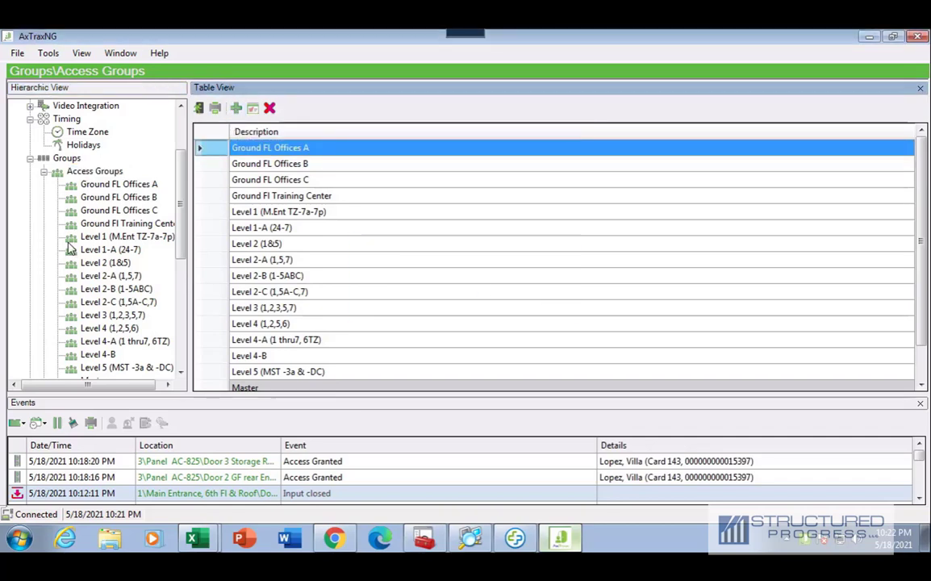
scroll(97, 202, "down", 1)
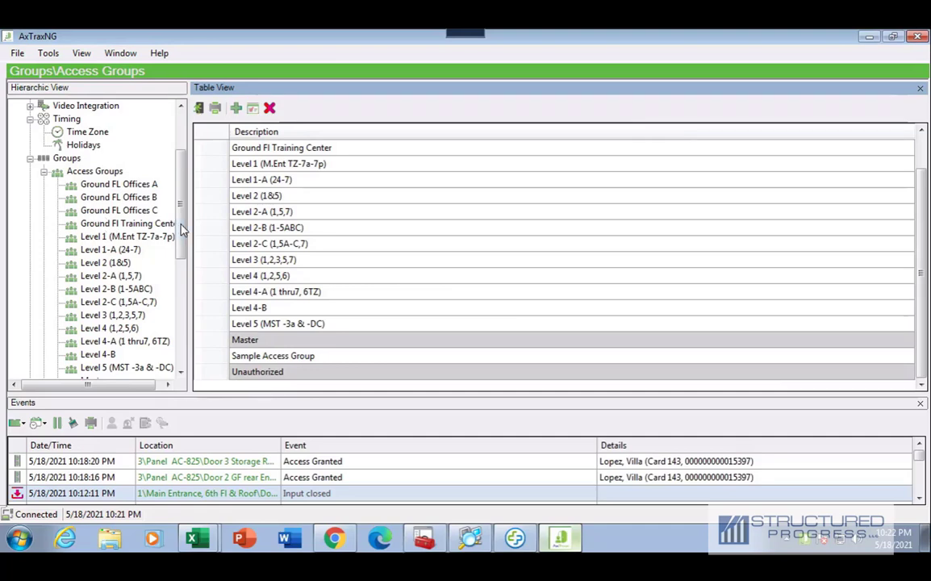
scroll(190, 270, "down", 3)
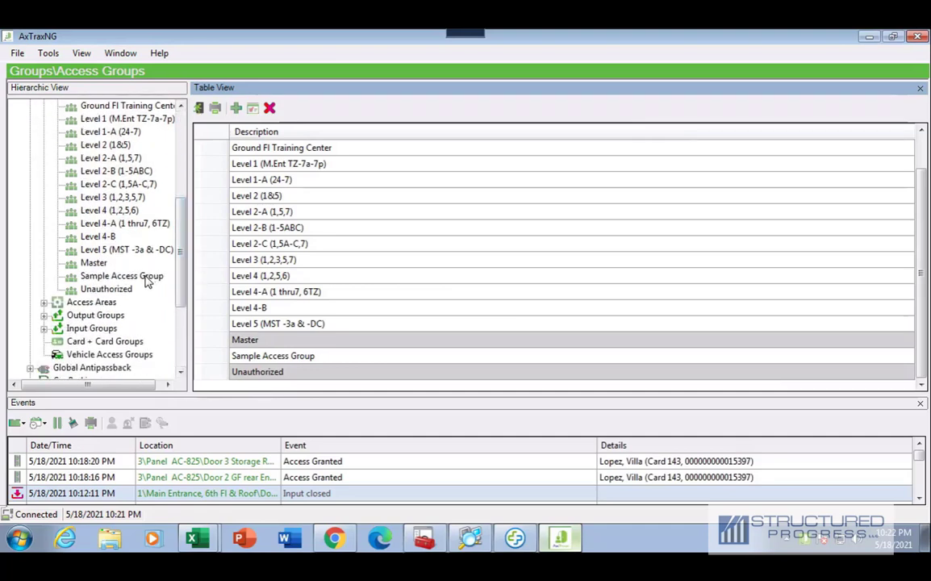
left_click(145, 277)
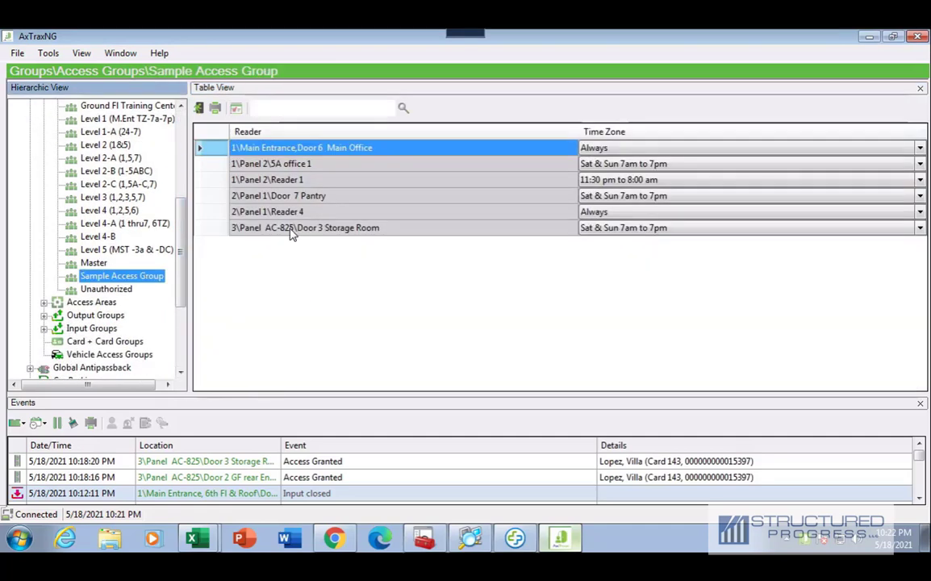
left_click(214, 106)
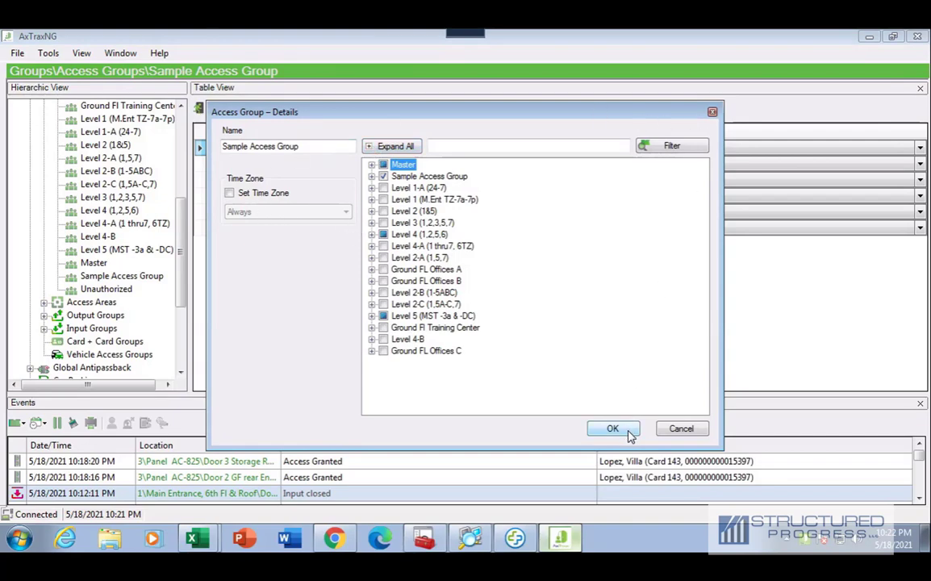
left_click(683, 430)
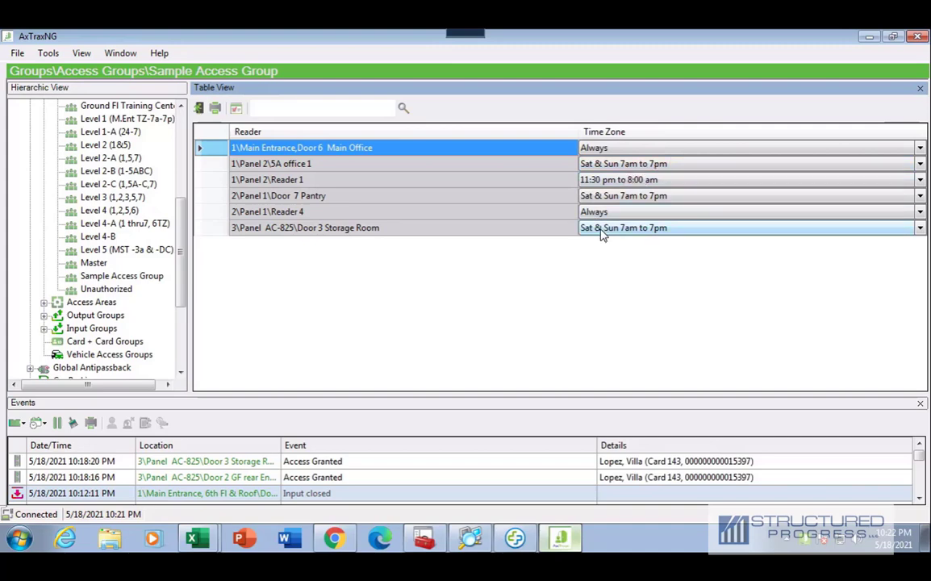
left_click_drag(178, 257, 174, 179)
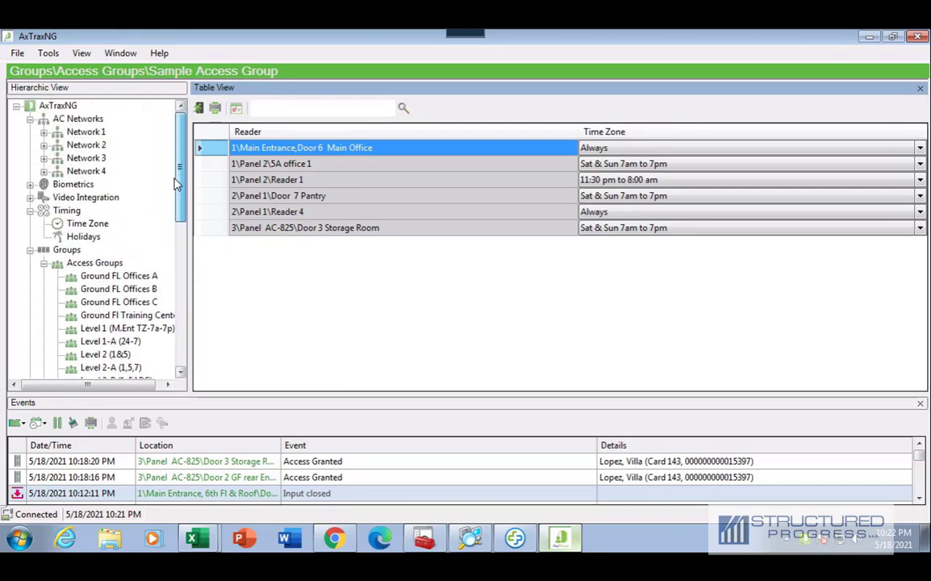
Insert a new time zone under Timing > Time Zone named 'Sample Time Zone M-F 8am to 4pm'.
left_click(45, 266)
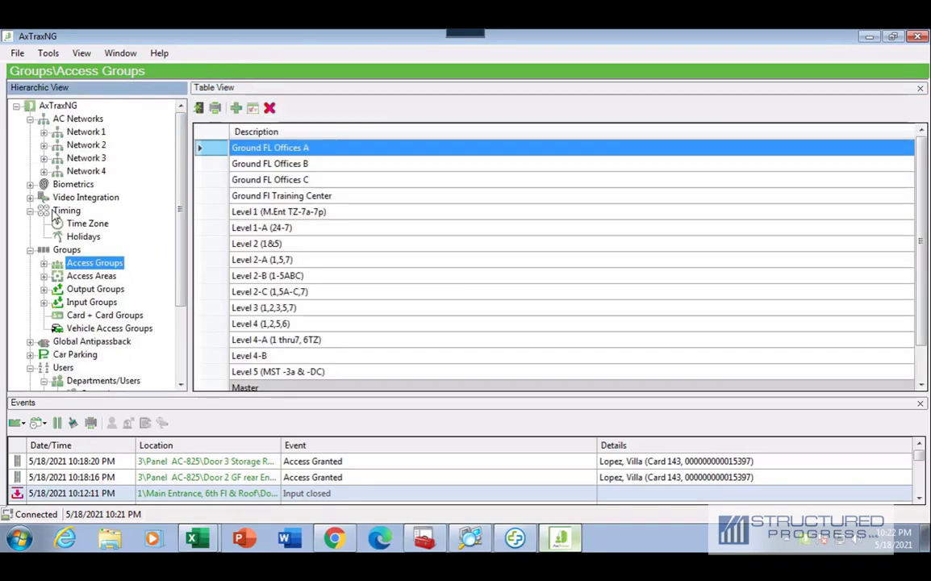
left_click(84, 226)
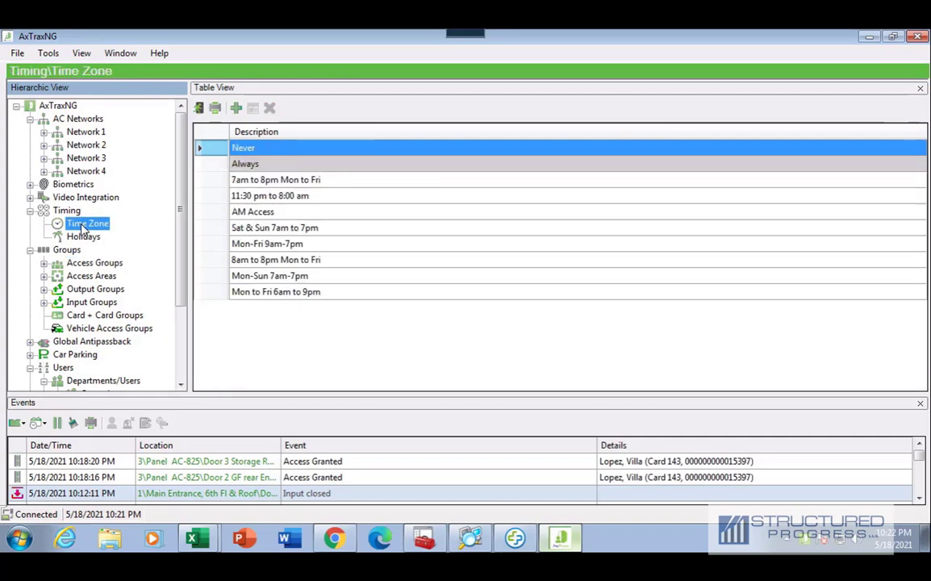
left_click(237, 110)
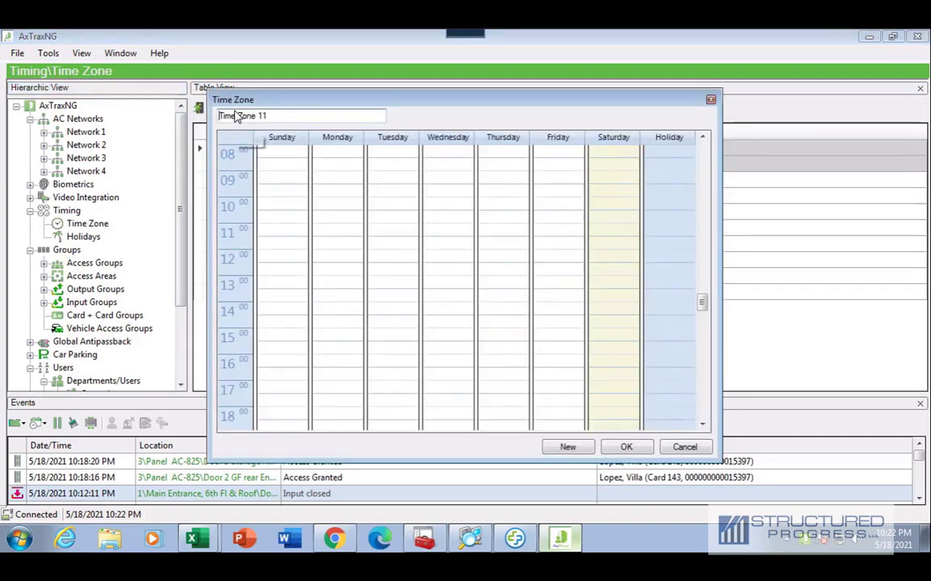
left_click_drag(269, 118, 209, 112)
type("Sample Time Zone")
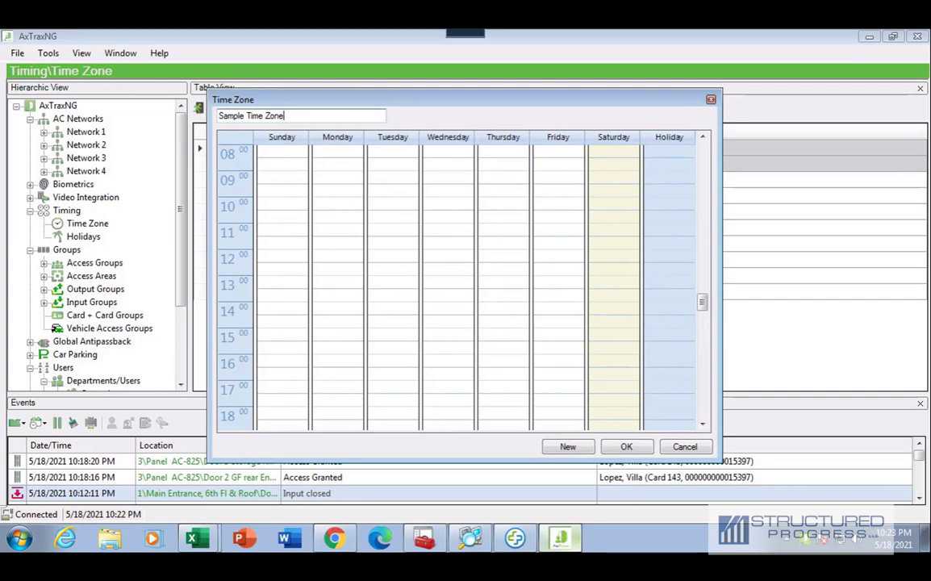
left_click(320, 117)
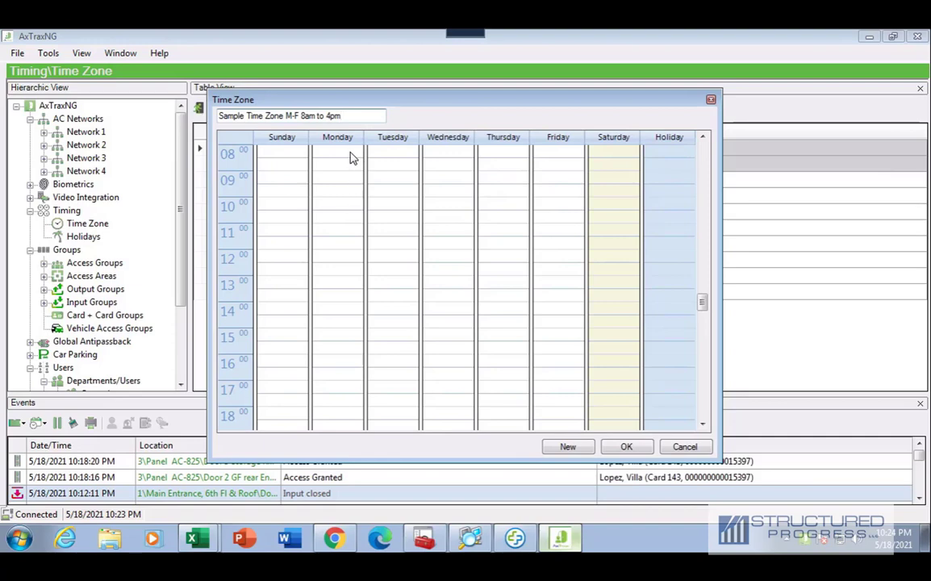
Select Monday's cells from 08:00 to about 17:00 and turn them into a time period.
left_click_drag(352, 158, 340, 365)
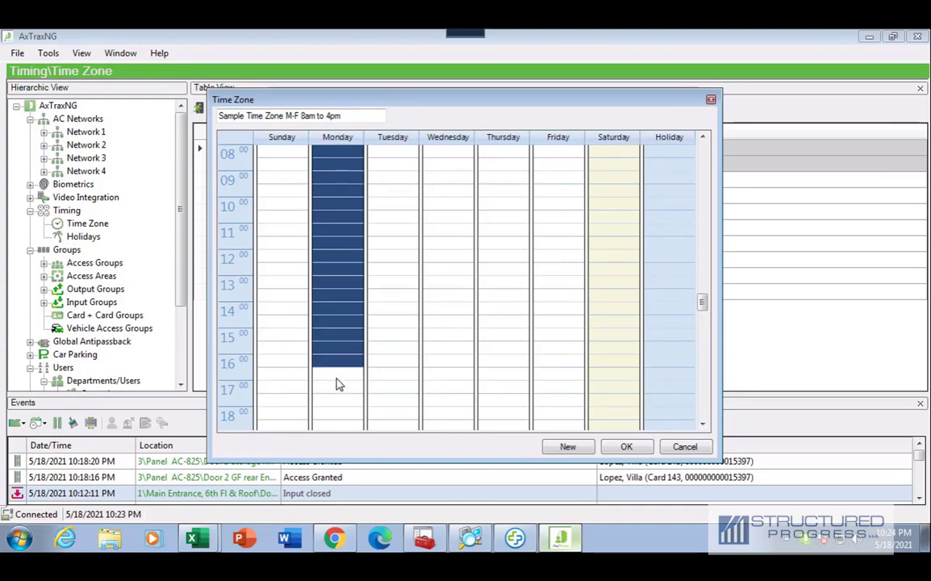
left_click_drag(339, 389, 339, 389)
right_click(339, 305)
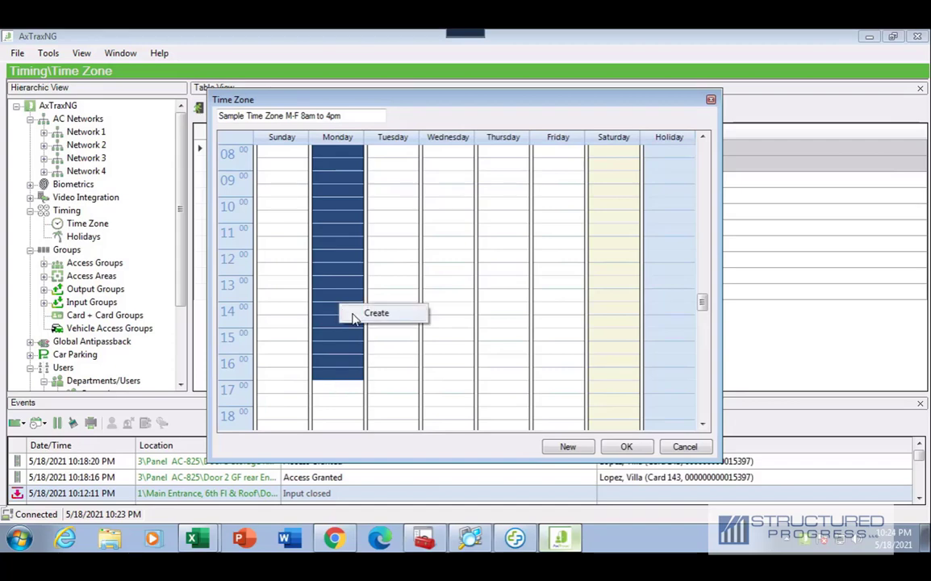
left_click(355, 313)
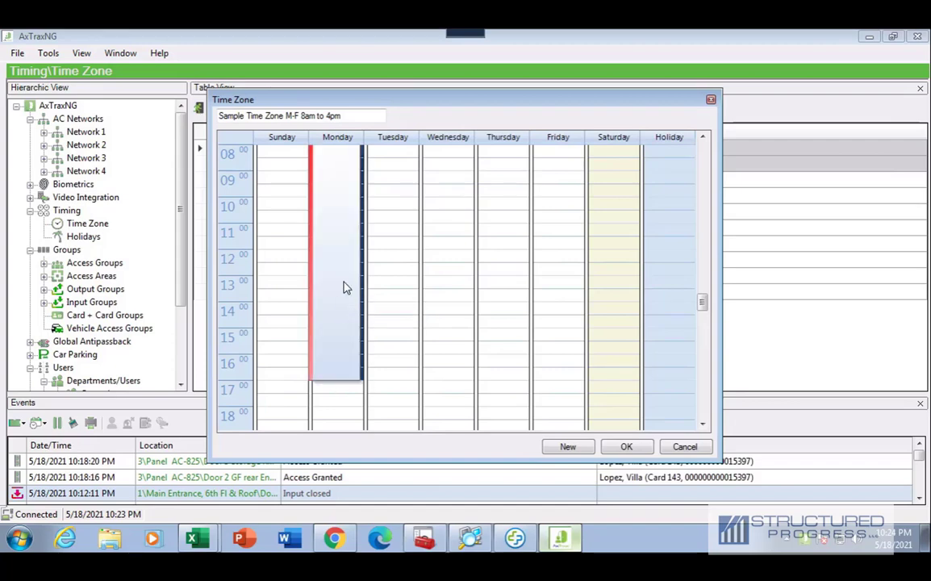
Adjust Monday's period to 08:00–16:00 in its properties, then start marking Tuesday from 08:00.
right_click(332, 235)
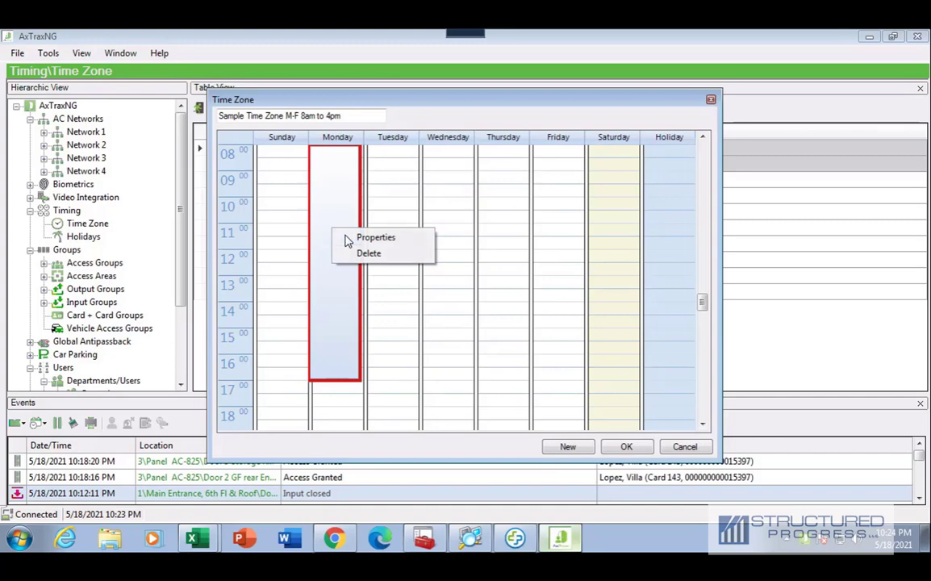
left_click(347, 240)
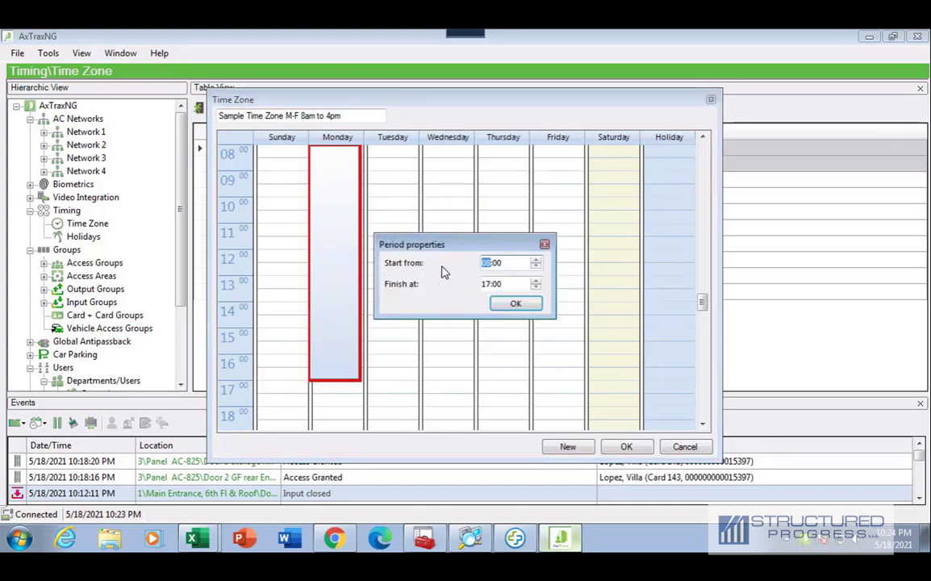
left_click(496, 287)
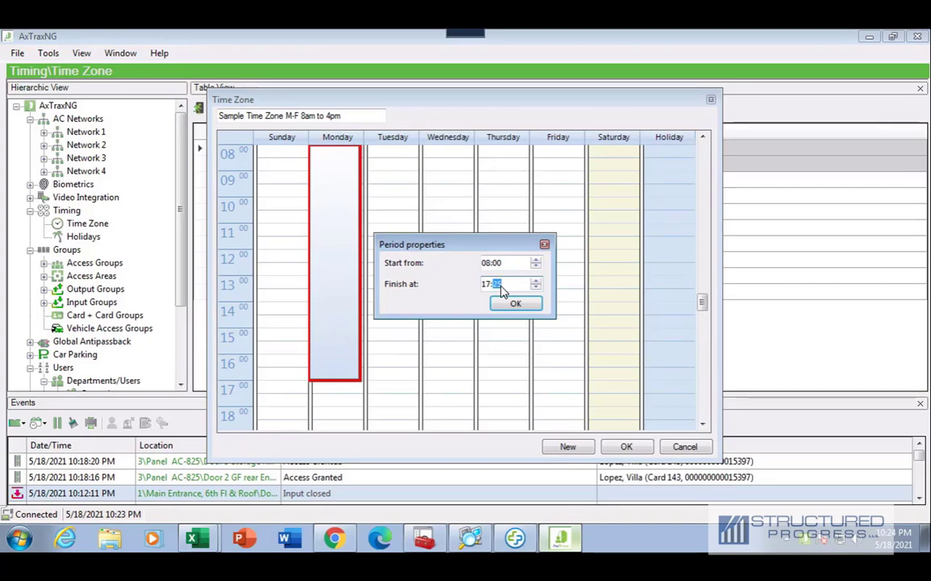
left_click(489, 286)
left_click(504, 304)
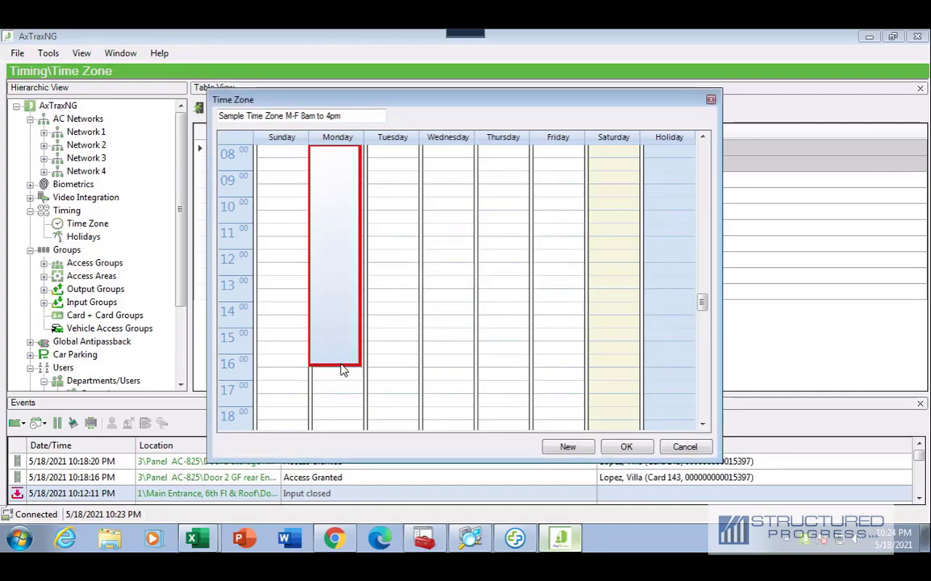
left_click_drag(341, 363, 340, 360)
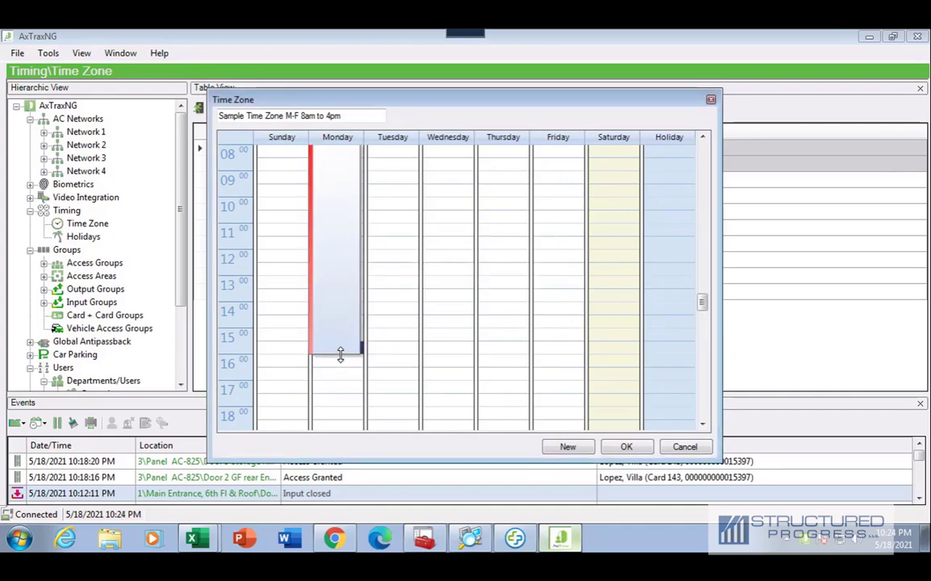
right_click(329, 249)
left_click(355, 256)
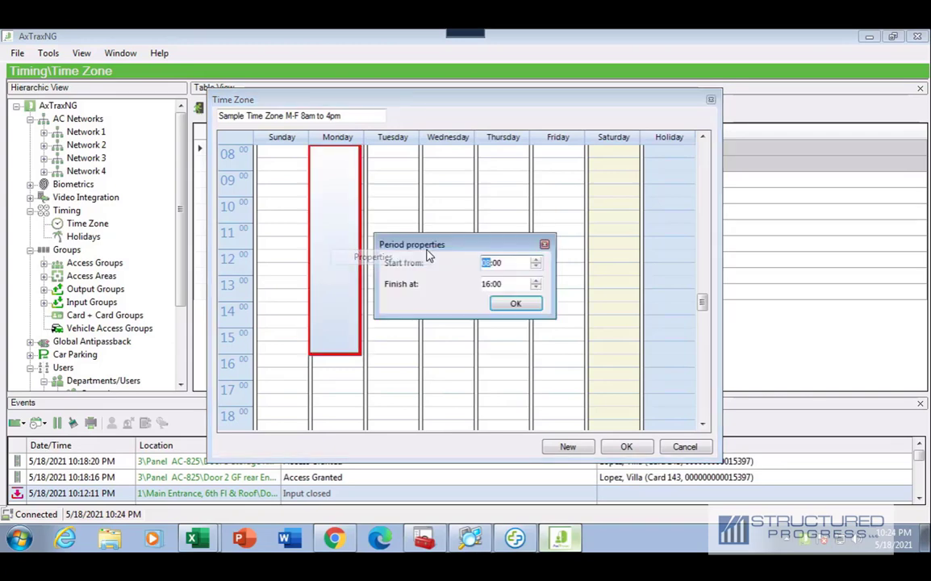
left_click(502, 309)
left_click_drag(380, 149, 390, 353)
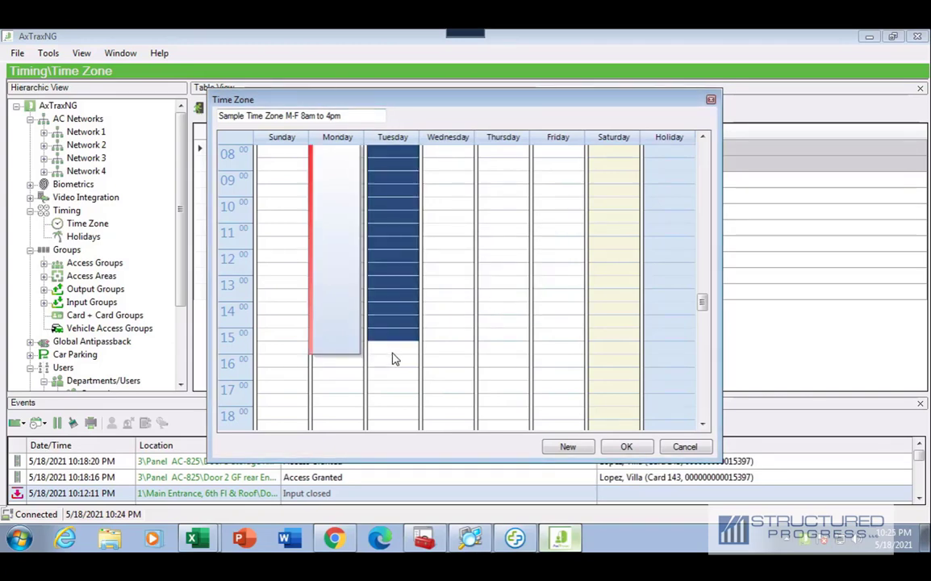
Create a Tuesday period and extend it to end at 16:00, level with Monday's.
right_click(386, 340)
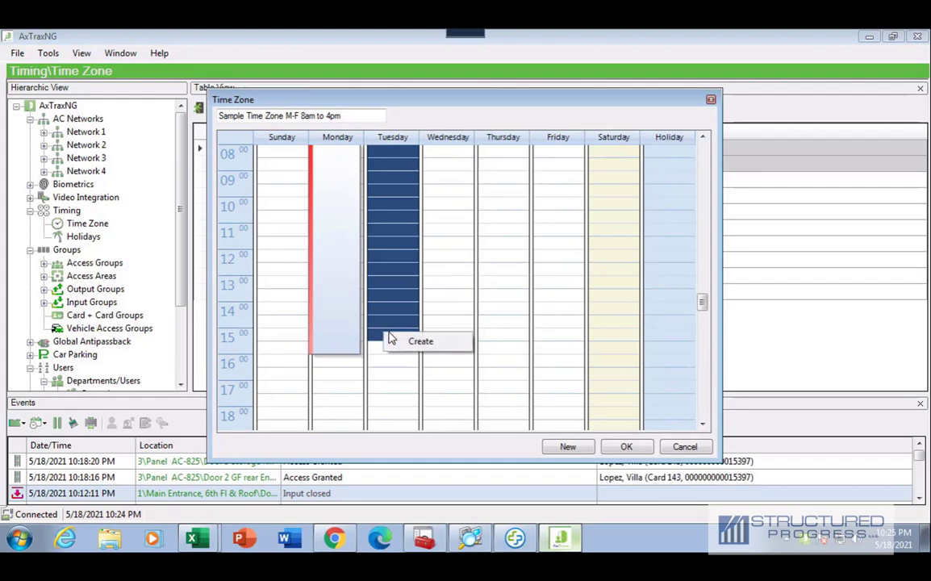
left_click(392, 343)
left_click(387, 342)
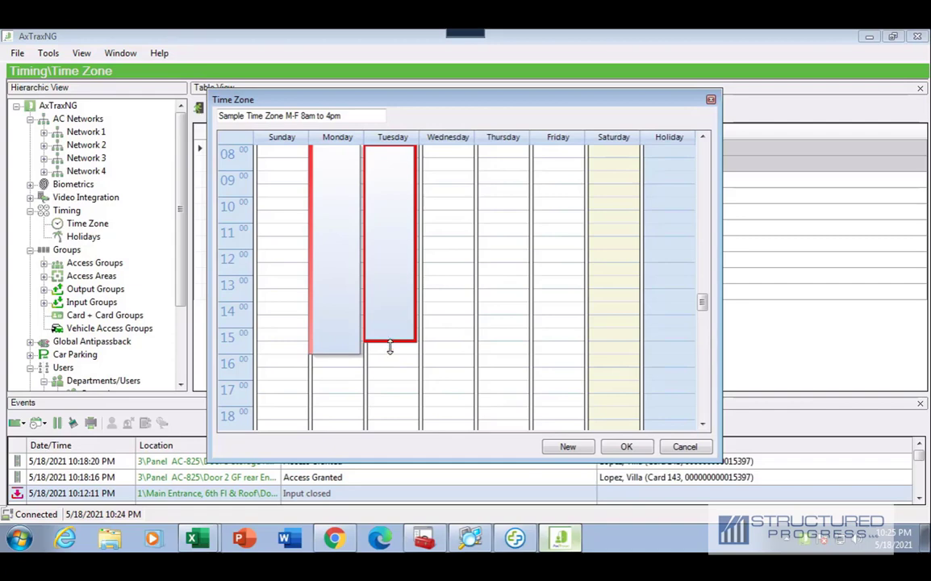
left_click_drag(393, 356, 394, 366)
Give Wednesday an 08:00–16:00 period and drag Monday's period over to Thursday.
right_click(433, 202)
left_click(449, 211)
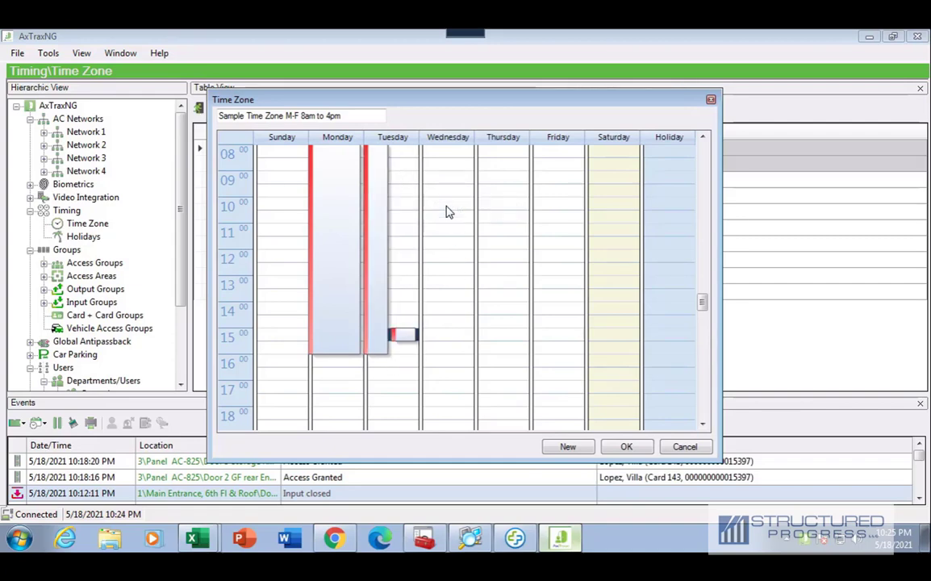
left_click(452, 338)
right_click(446, 334)
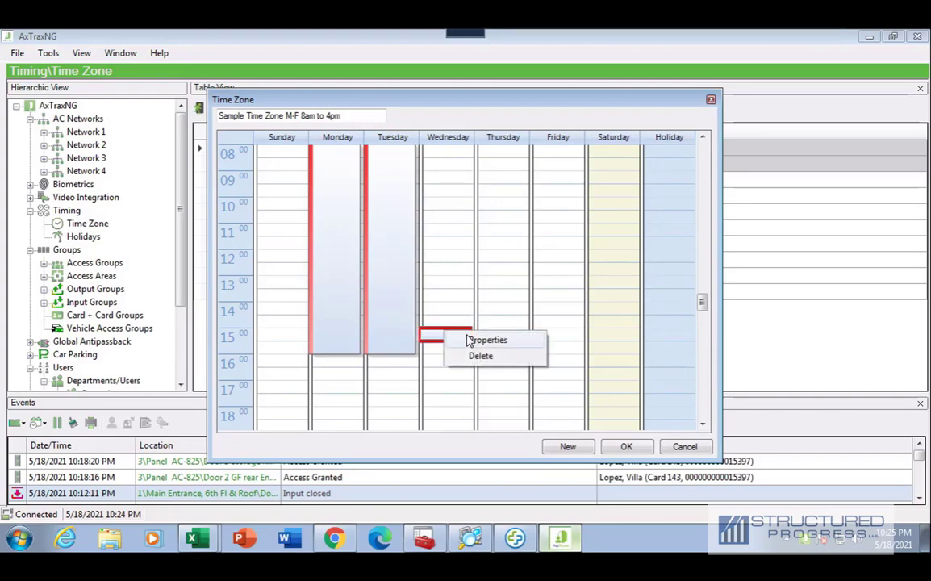
left_click(484, 340)
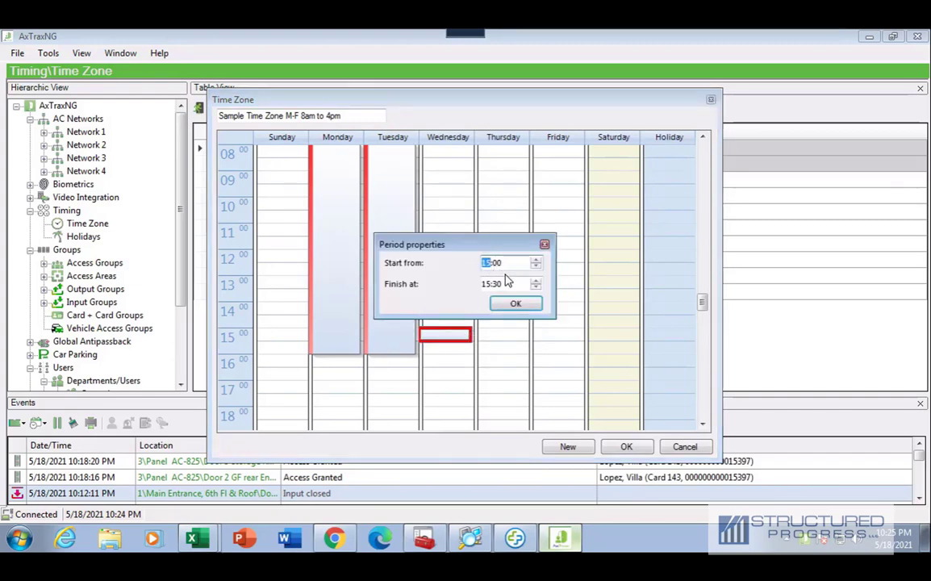
type("08")
left_click(489, 289)
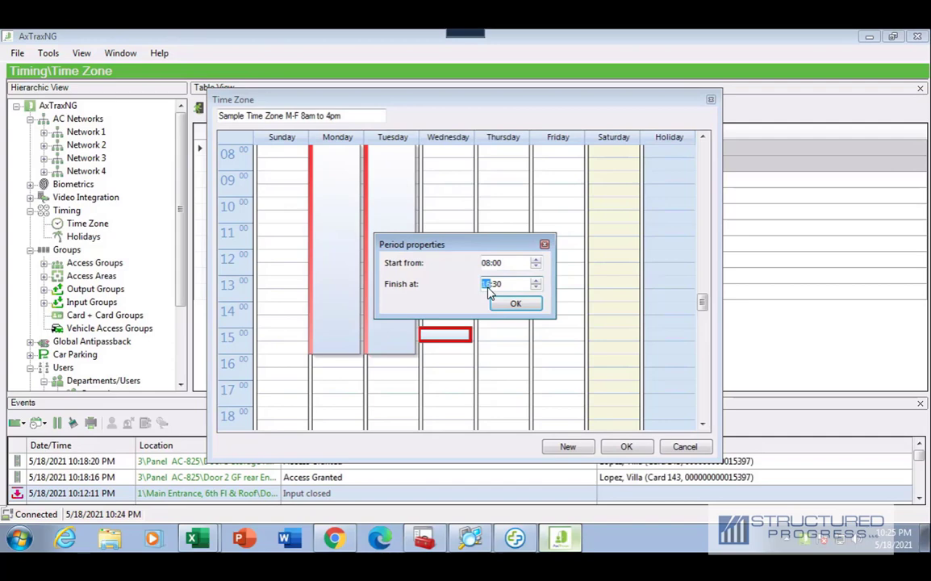
type("16")
type("00")
left_click(520, 305)
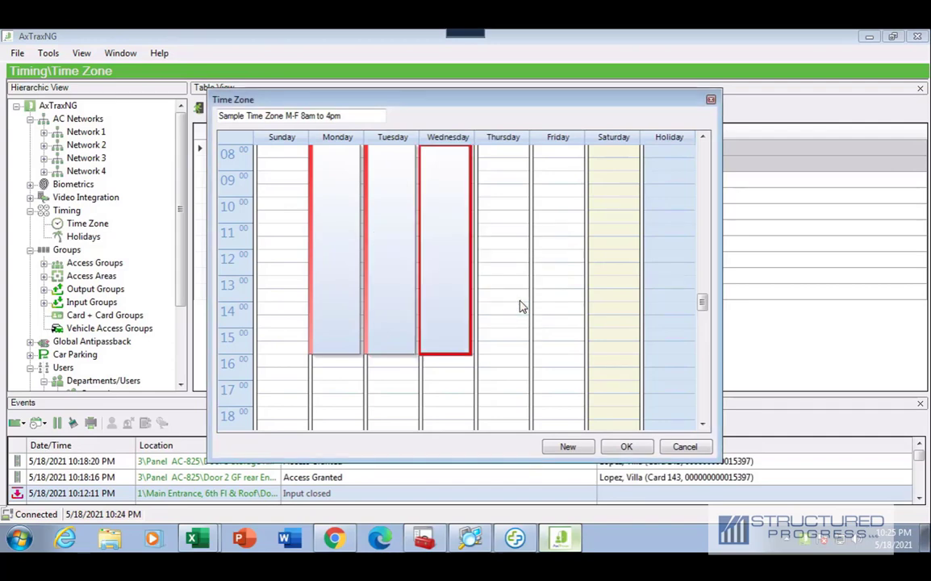
left_click_drag(337, 227, 502, 220)
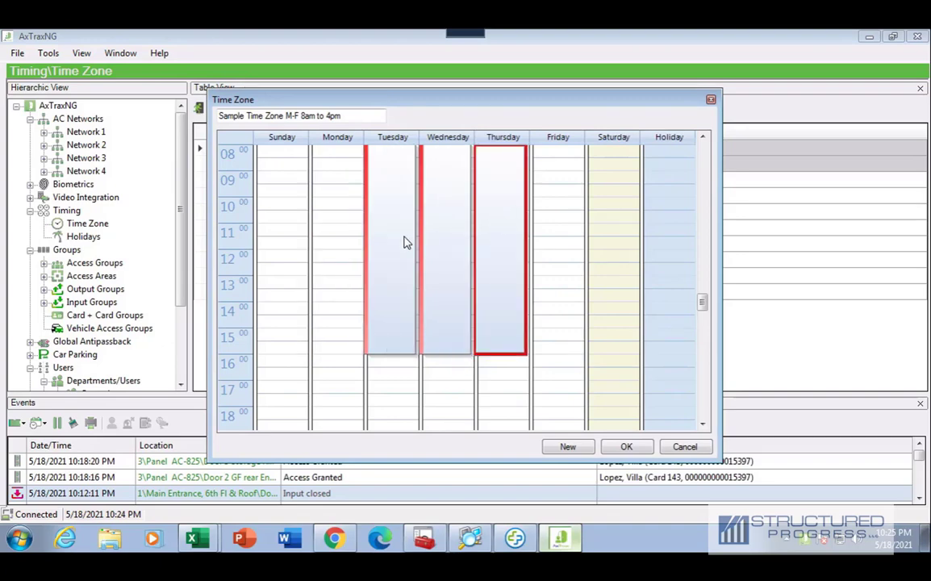
left_click(340, 179)
Create a new Monday period and stretch it to run 08:00–16:00.
right_click(345, 182)
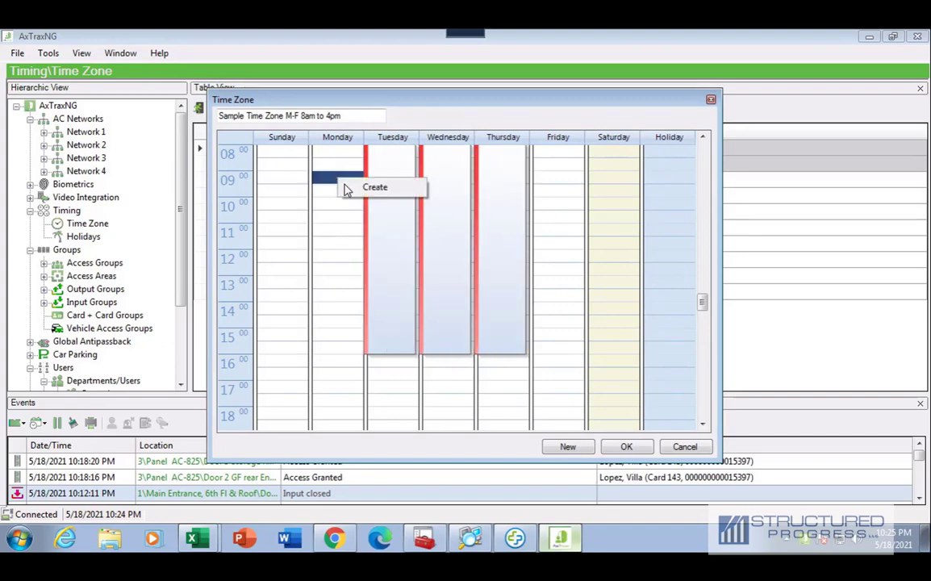
left_click(374, 186)
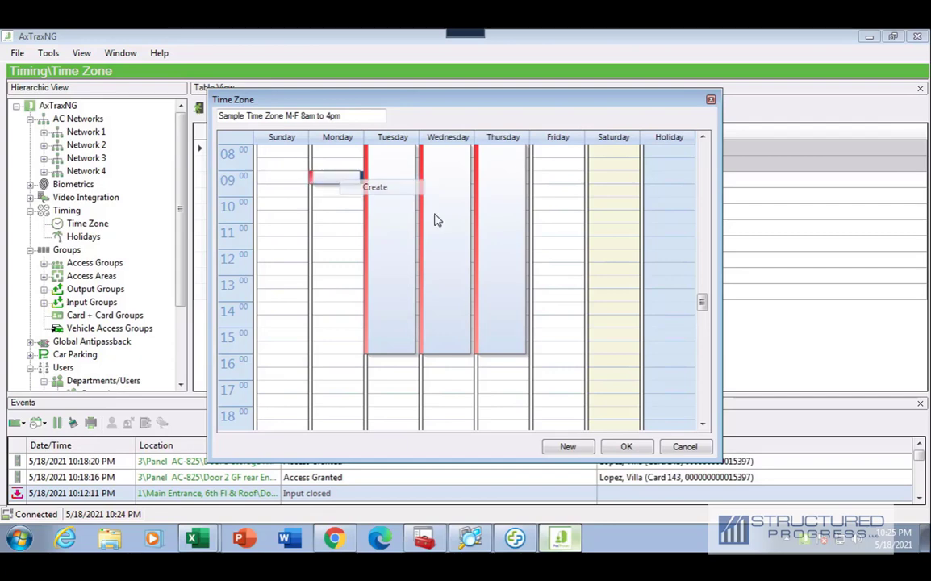
left_click(332, 179)
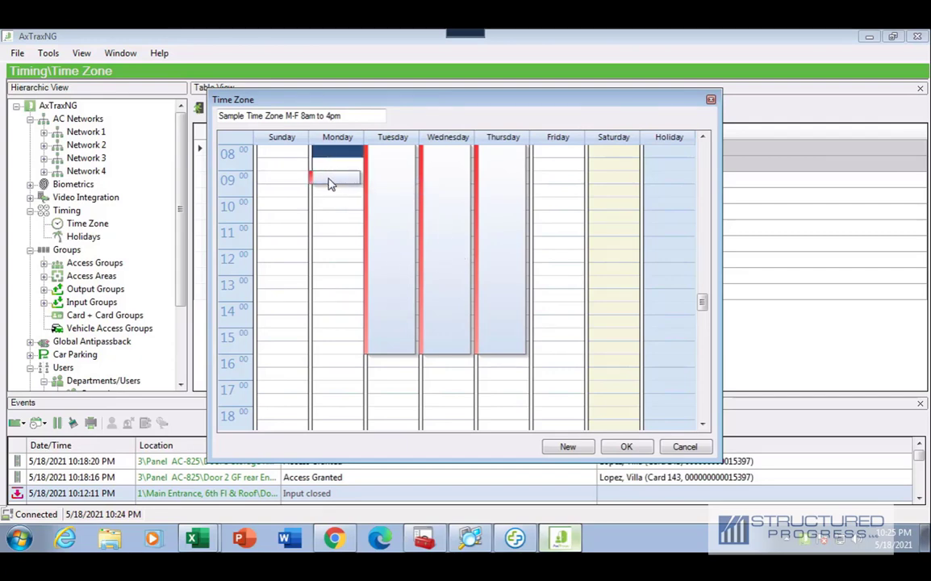
left_click_drag(330, 171, 330, 147)
left_click_drag(331, 183, 339, 358)
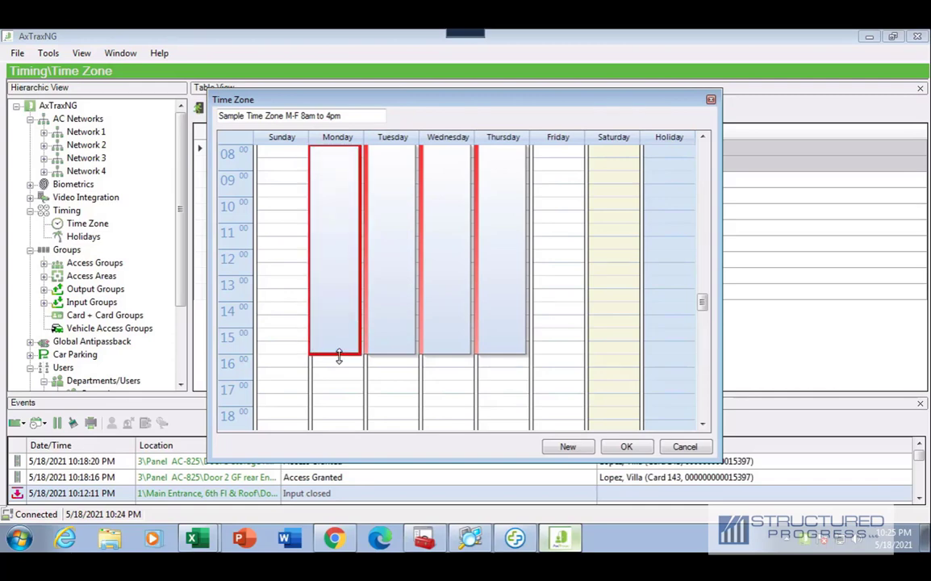
left_click(540, 218)
Add a Friday 08:00–16:00 period and save the Monday-to-Friday time zone.
left_click(554, 155)
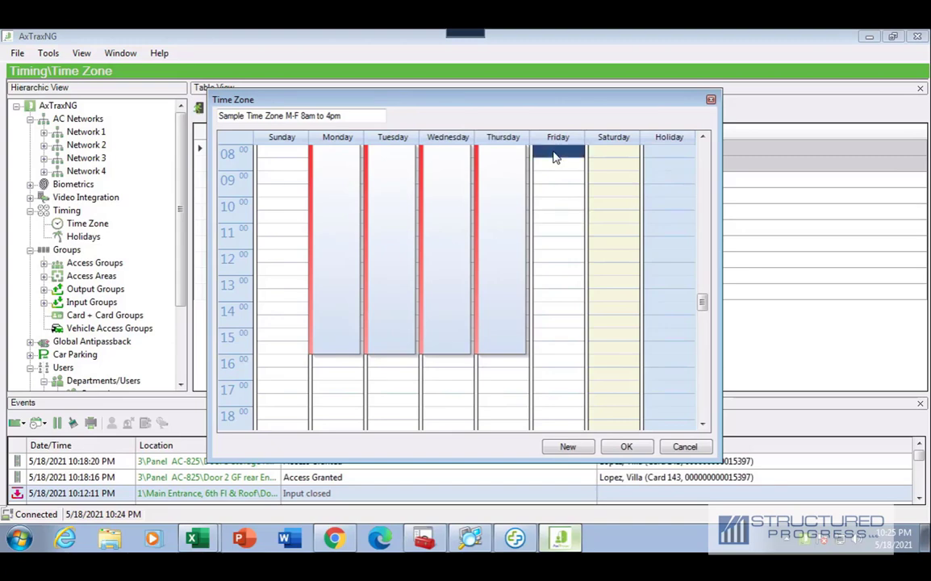
right_click(553, 155)
left_click(569, 161)
left_click_drag(555, 156, 555, 352)
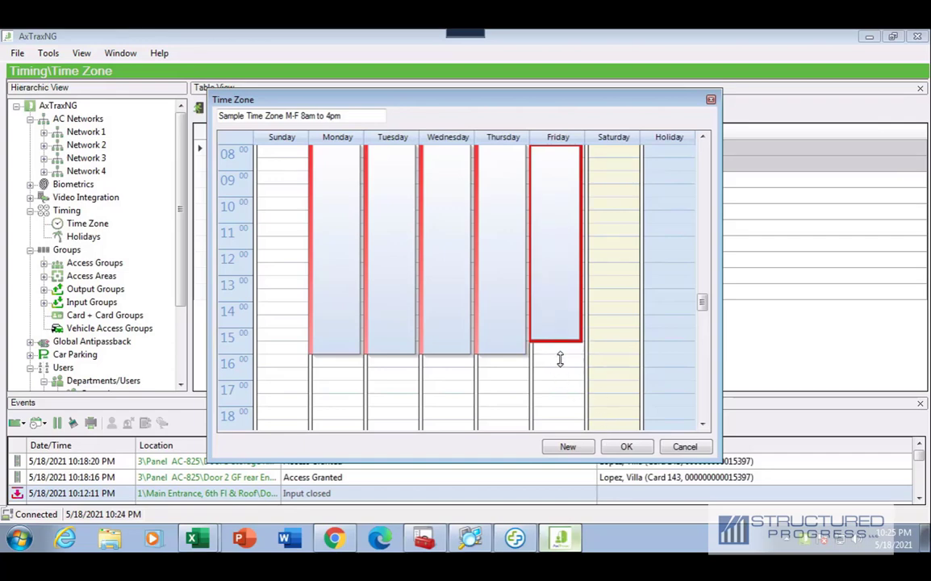
left_click_drag(557, 356, 559, 364)
left_click(618, 447)
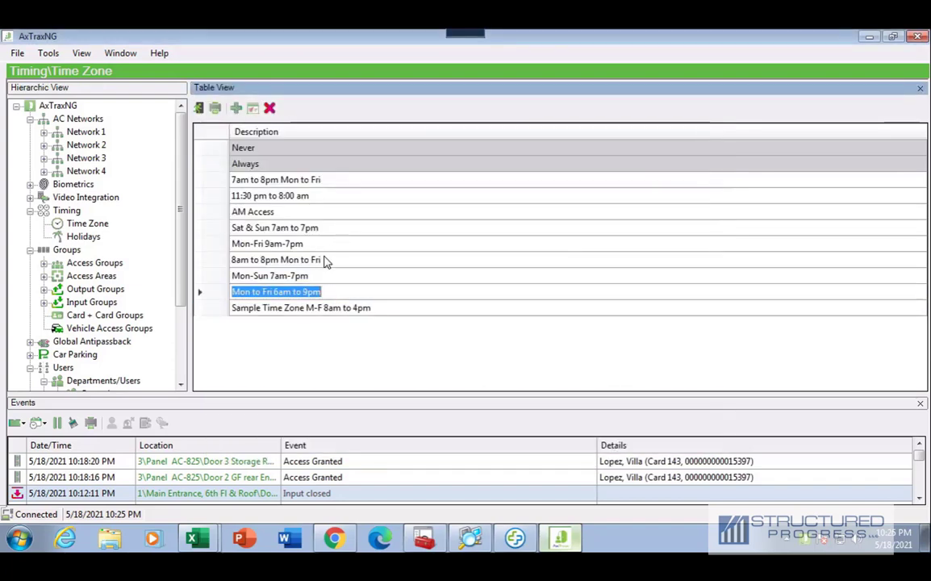
Delete 'Sample Time Zone M-F 8am to 4pm' and expand the Access Groups list.
left_click(273, 113)
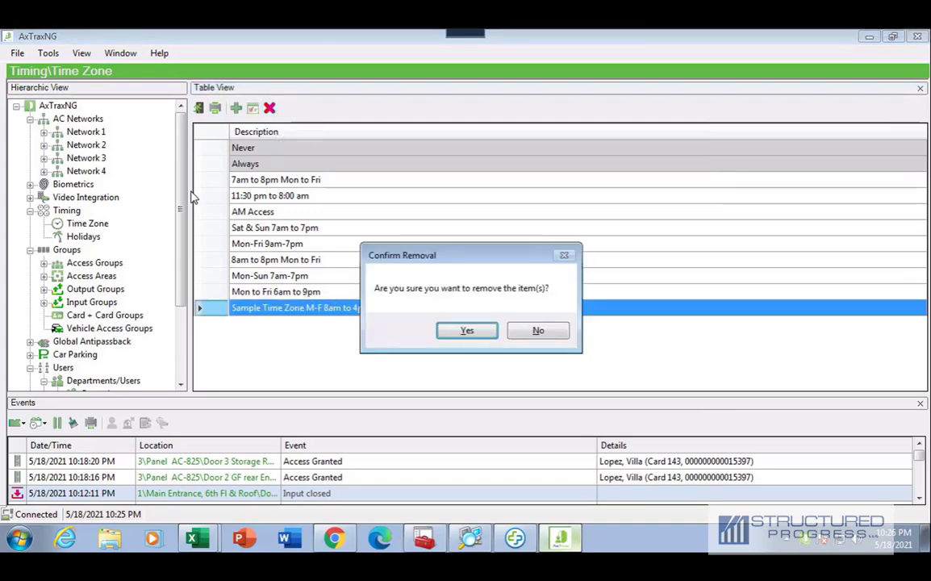
left_click(476, 332)
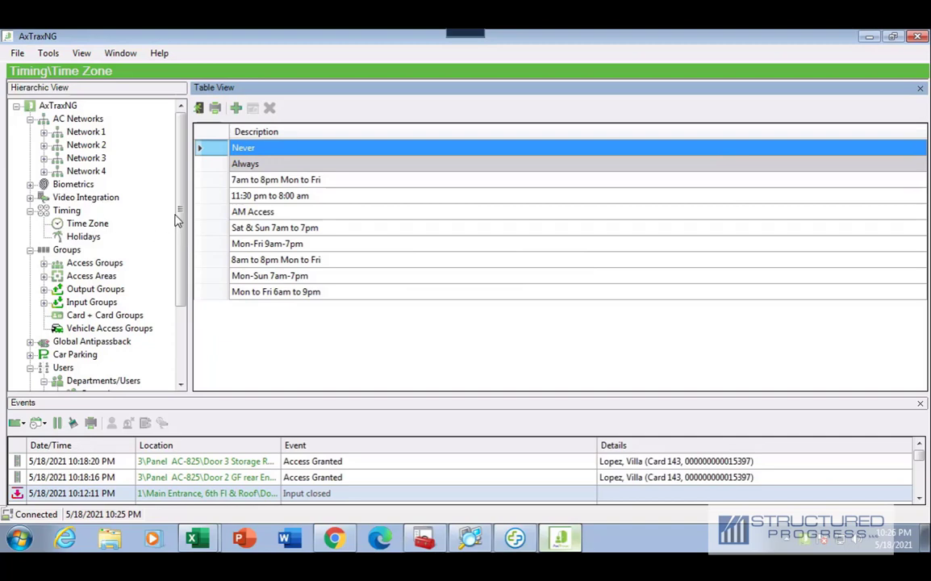
left_click_drag(181, 214, 184, 268)
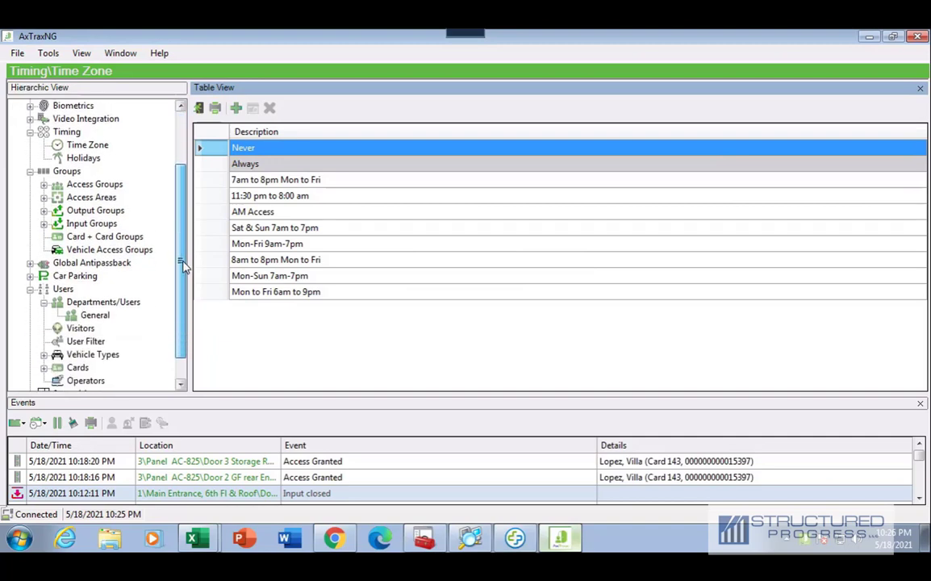
left_click(43, 184)
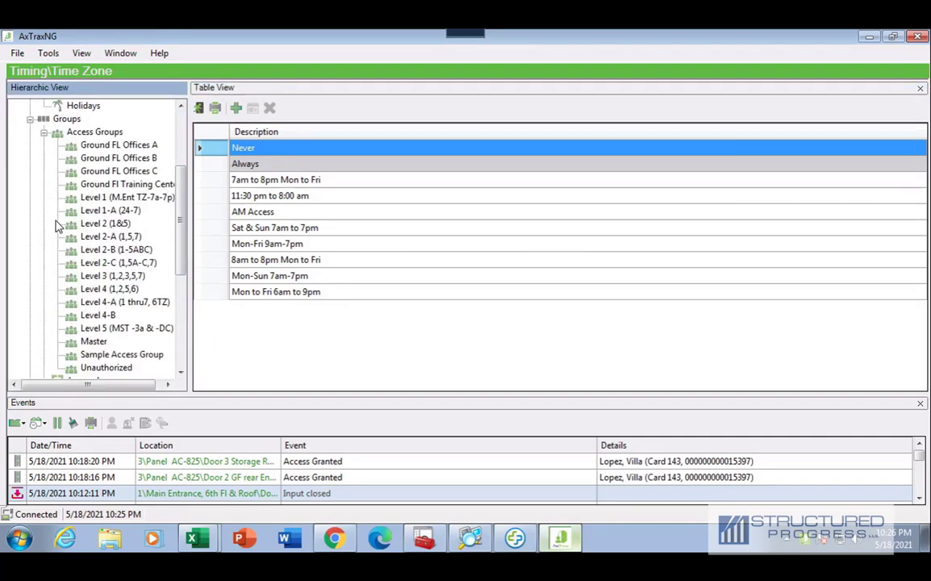
Check Reader 4's time zone in Sample Access Group, leaving it on Always, then return to Groups.
left_click(105, 356)
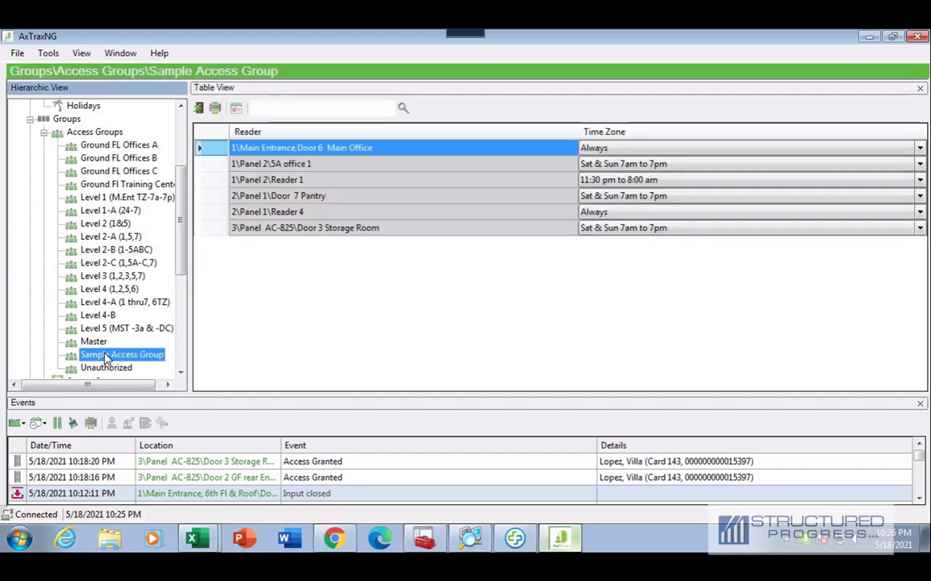
left_click(699, 218)
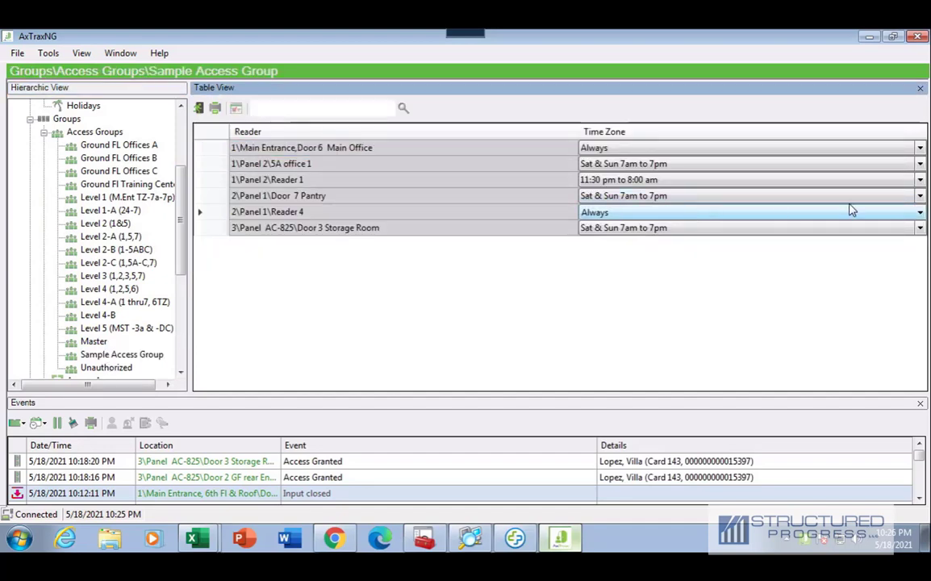
left_click(921, 213)
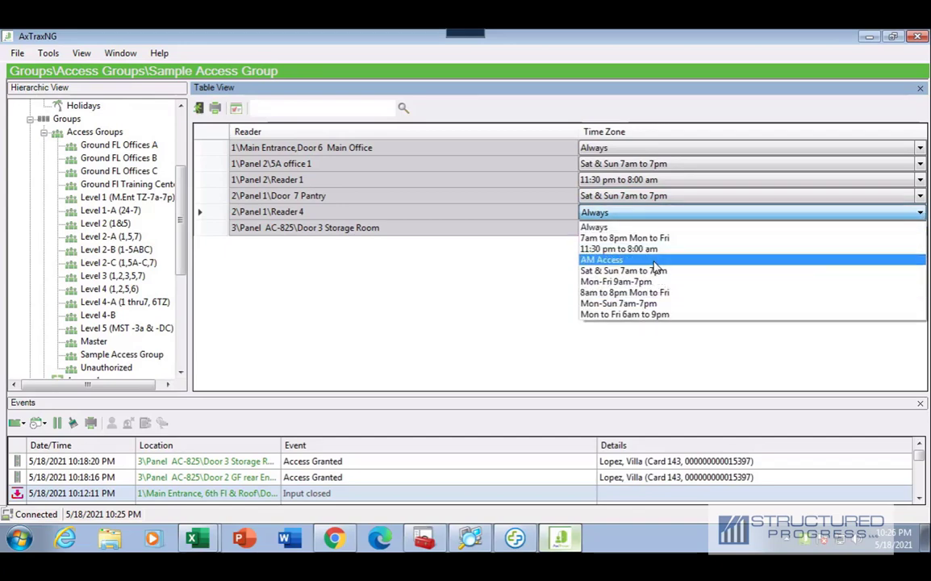
key("Escape")
key("Down")
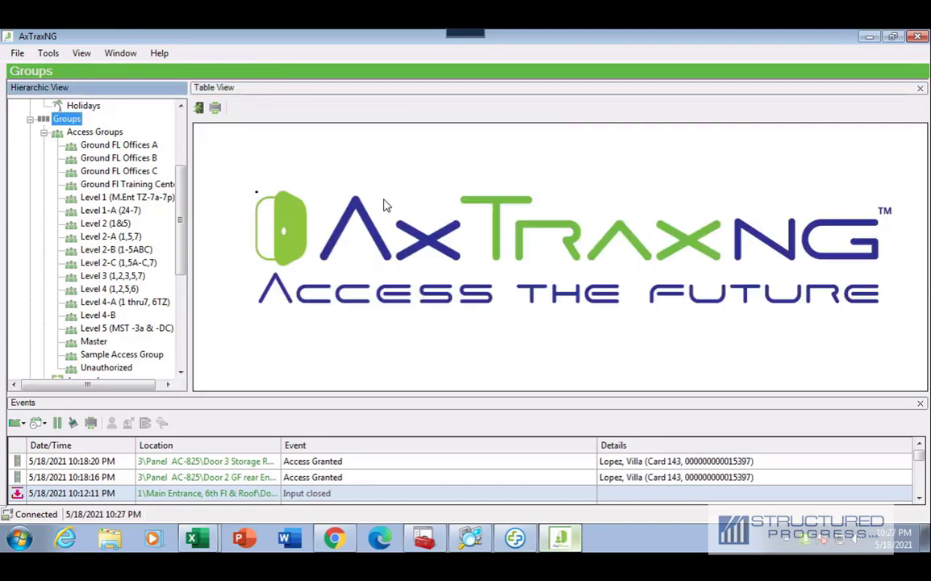
Open Reports, enlarge the report area, and browse the categories to reach the panel reports list.
scroll(181, 210, "down", 6)
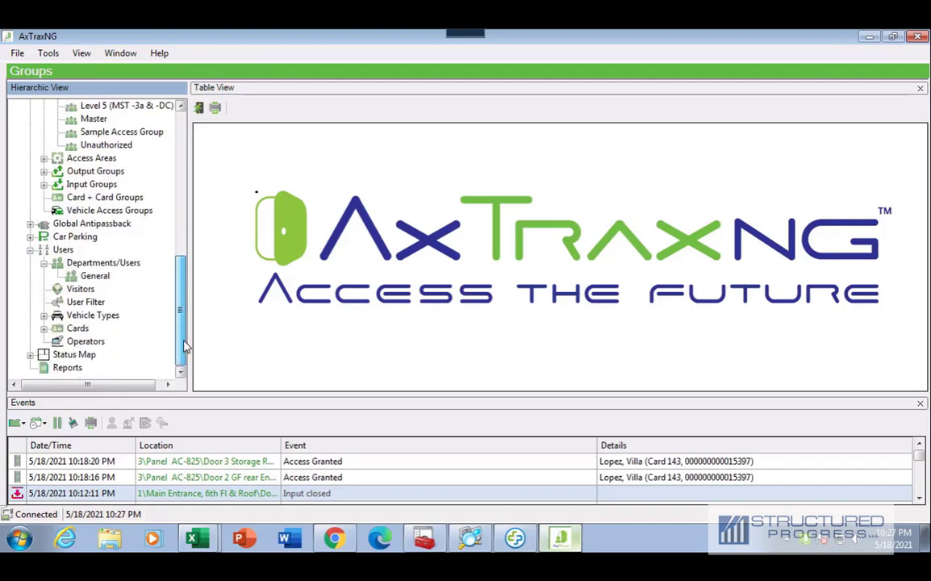
left_click(68, 368)
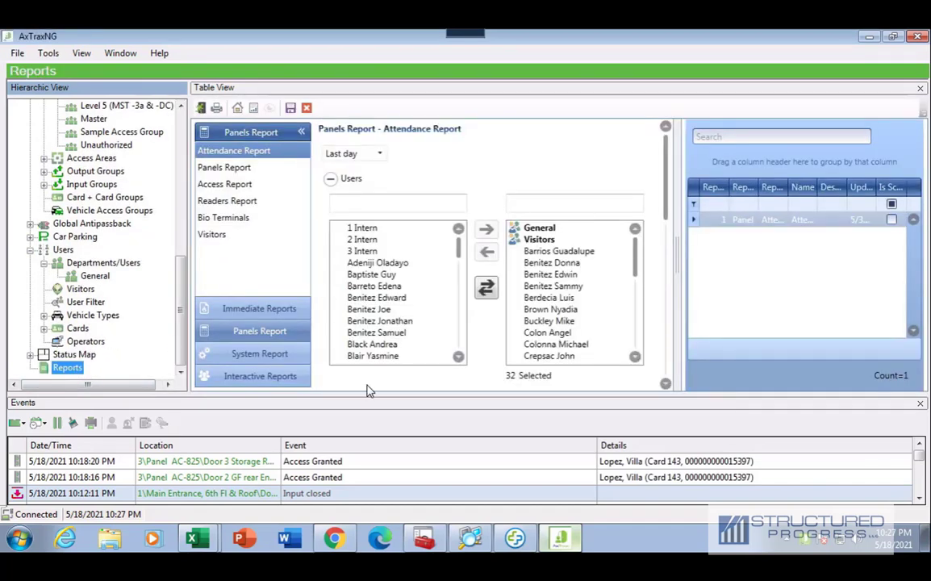
left_click_drag(367, 393, 371, 437)
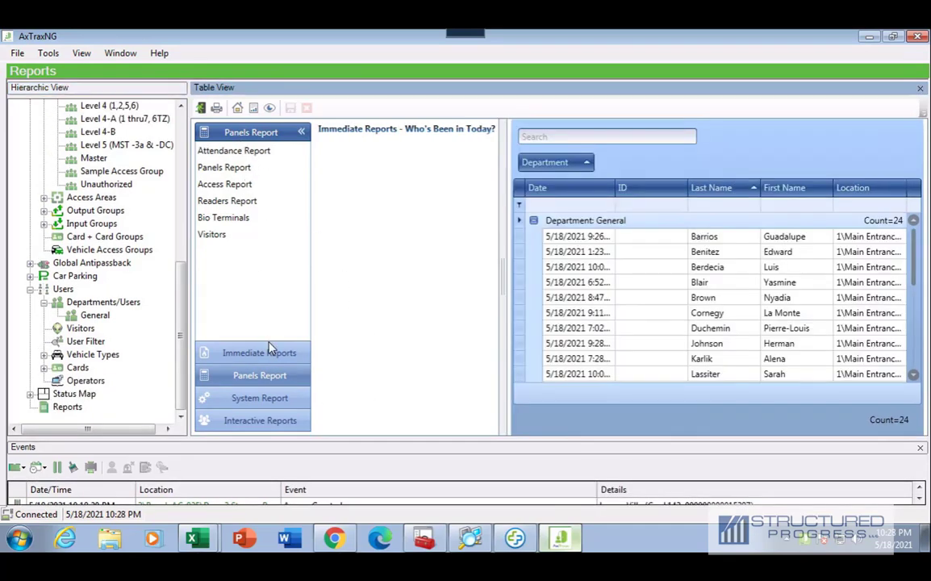
left_click(274, 362)
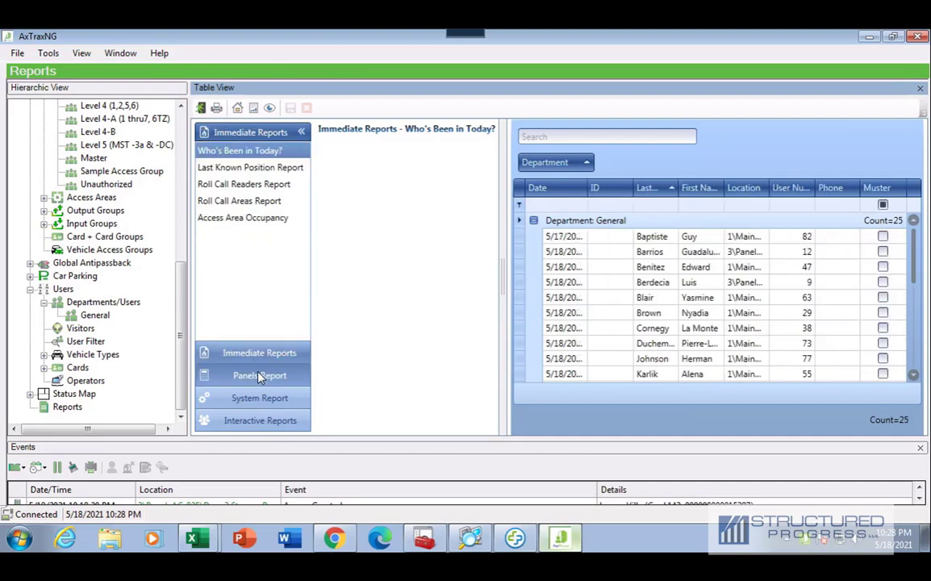
left_click(263, 376)
left_click(258, 398)
left_click(257, 420)
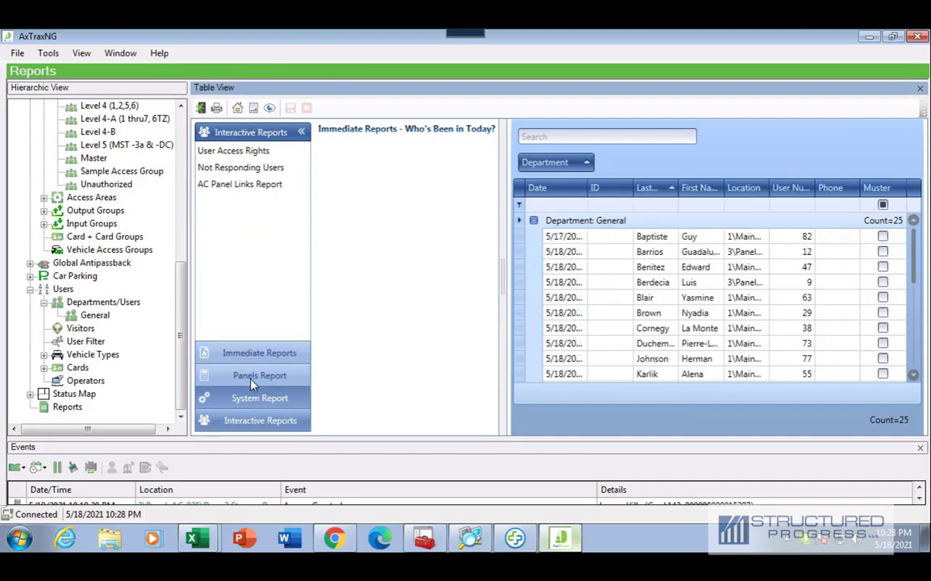
left_click(251, 378)
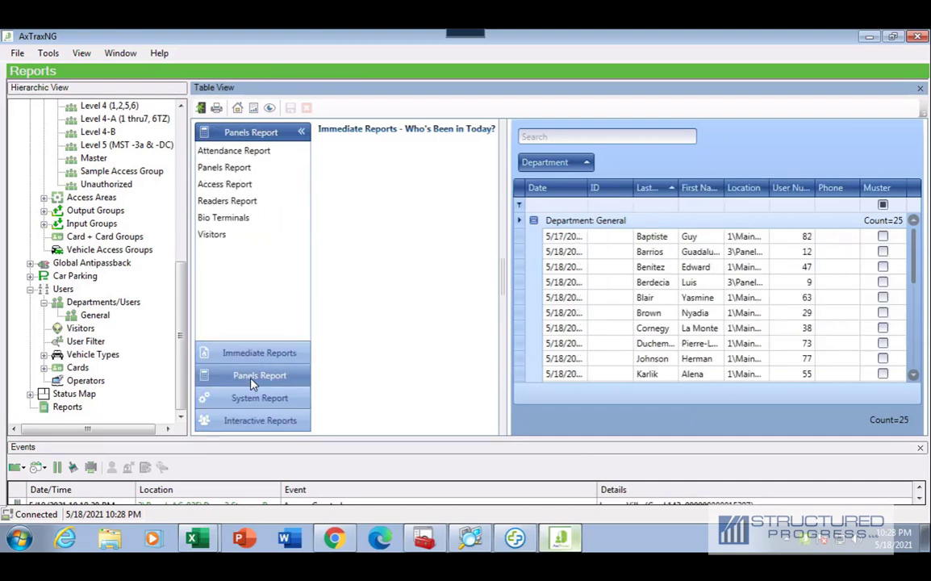
Open the Access Report settings and add all 90 users to its selection.
left_click(238, 185)
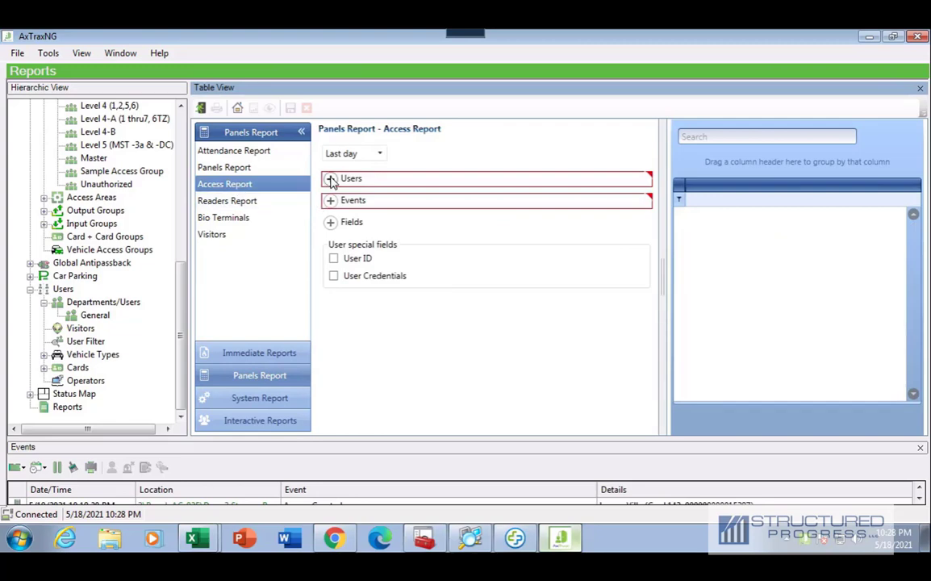
left_click(331, 178)
left_click(342, 227)
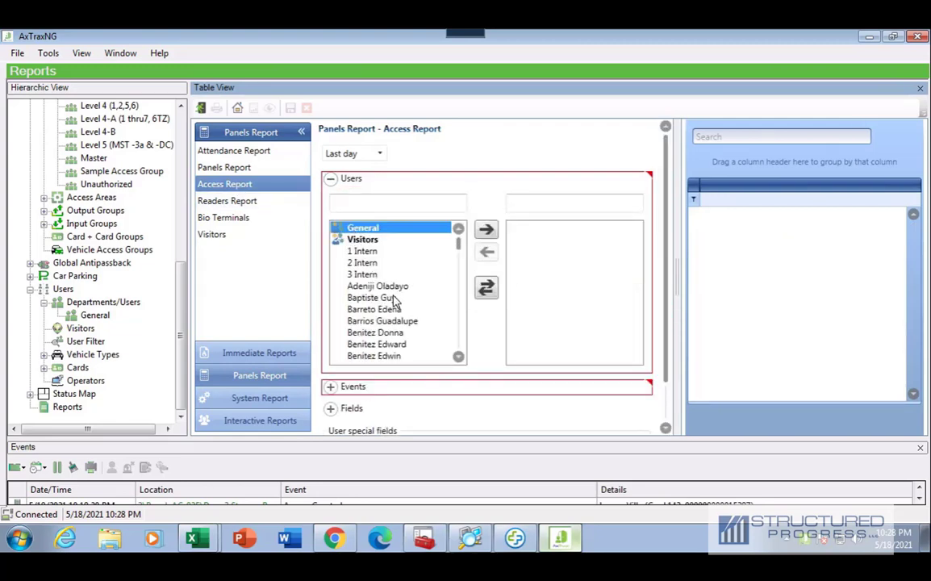
scroll(395, 298, "down", 10)
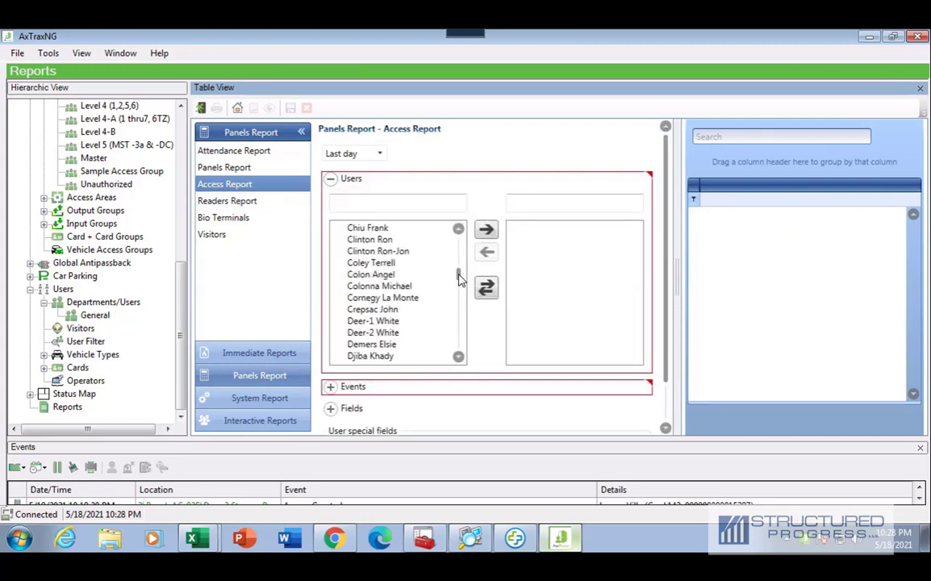
scroll(424, 322, "down", 15)
key("ctrl+a")
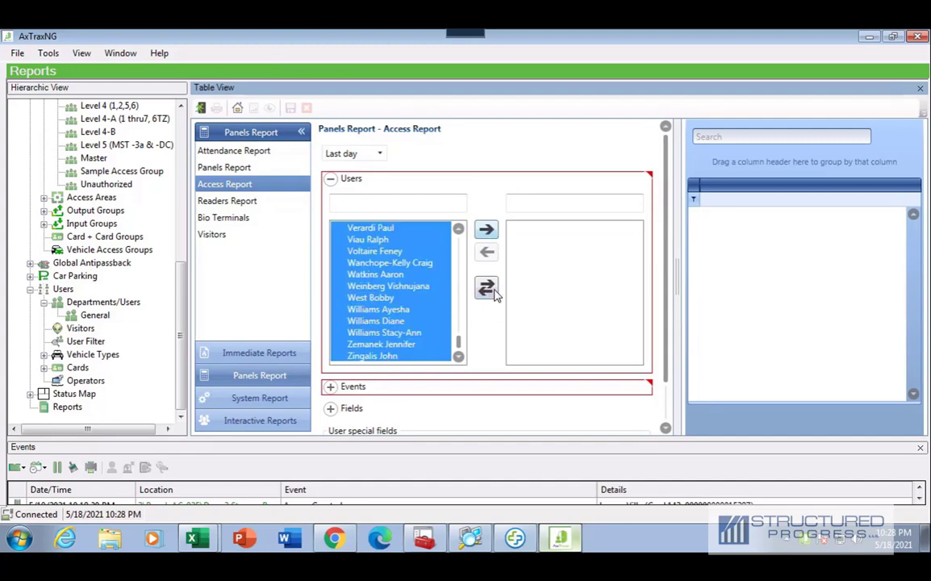
left_click(485, 291)
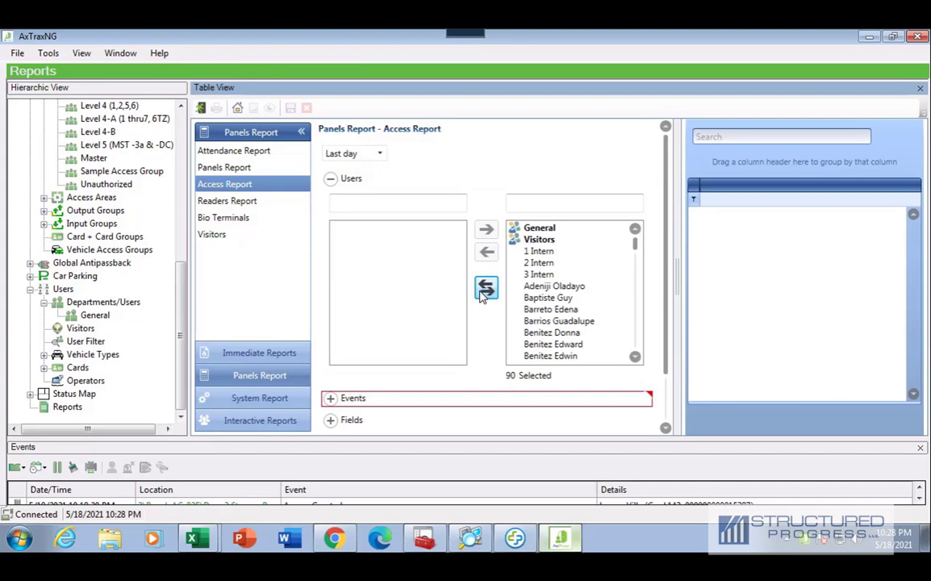
Add Access Denied as the report's only event type.
left_click(352, 419)
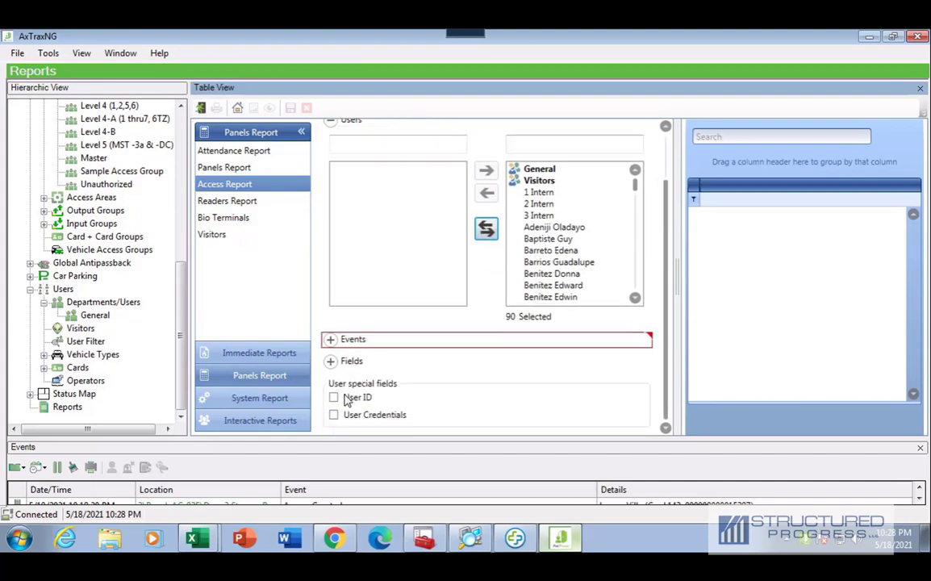
left_click(330, 339)
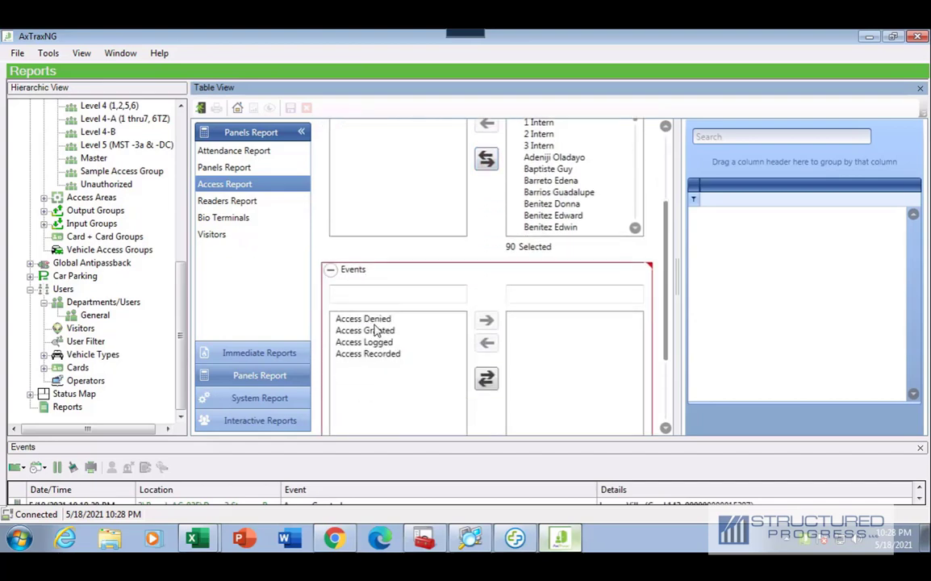
left_click(375, 320)
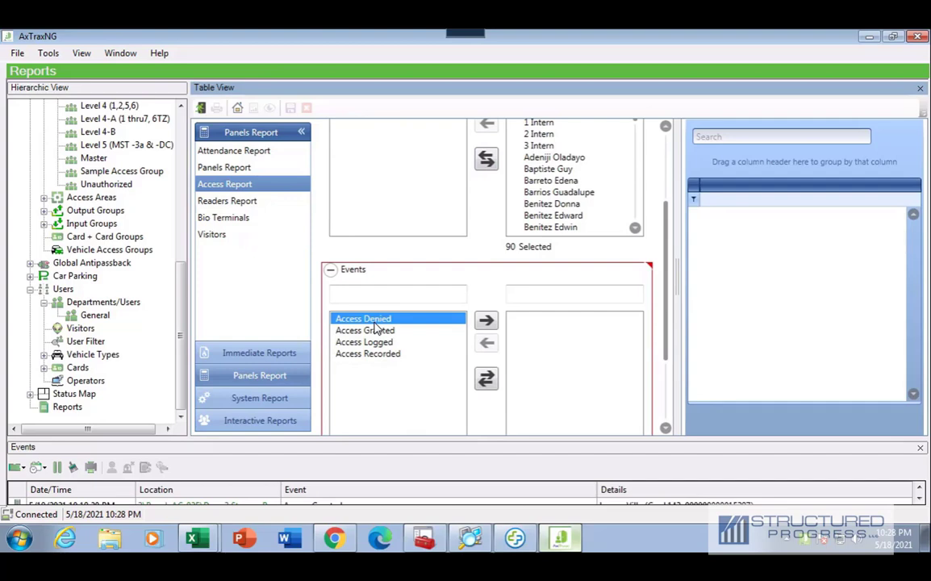
left_click(486, 321)
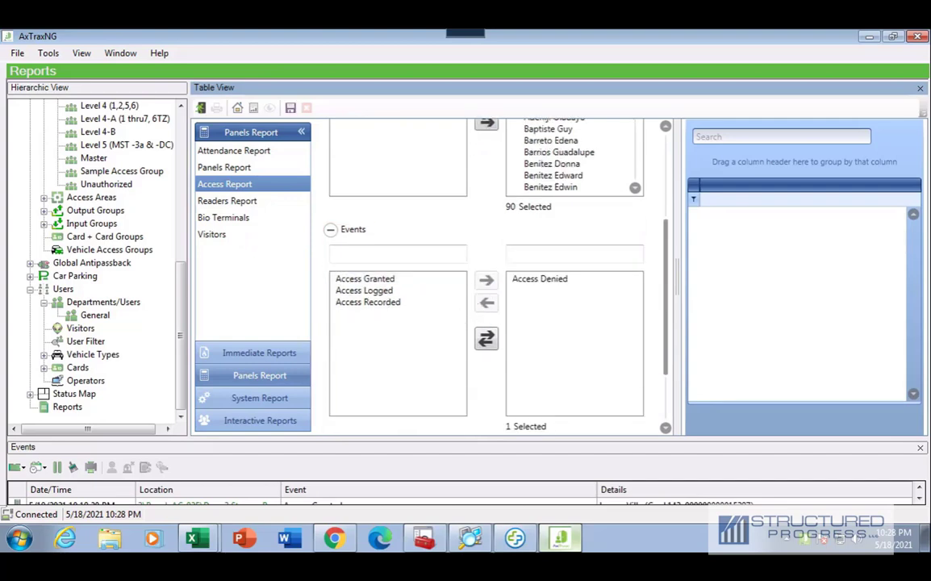
scroll(497, 274, "up", 3)
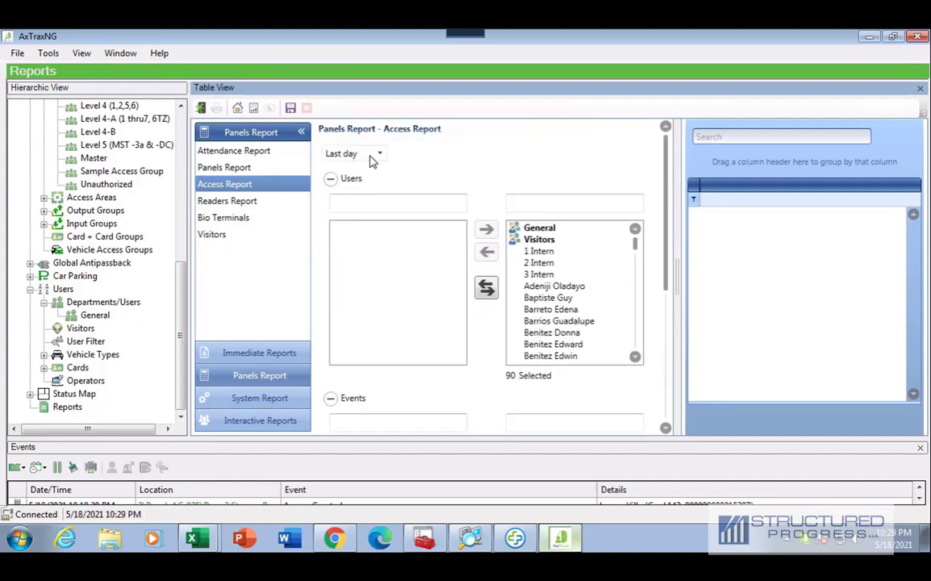
Run the Access Report and widen the results grid to inspect the single denied event.
left_click(253, 108)
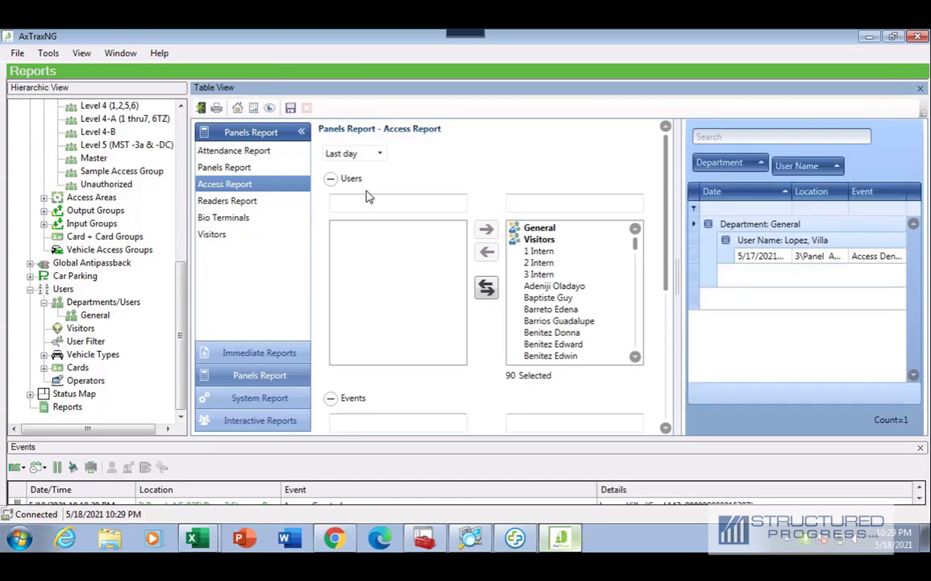
left_click_drag(672, 210, 526, 247)
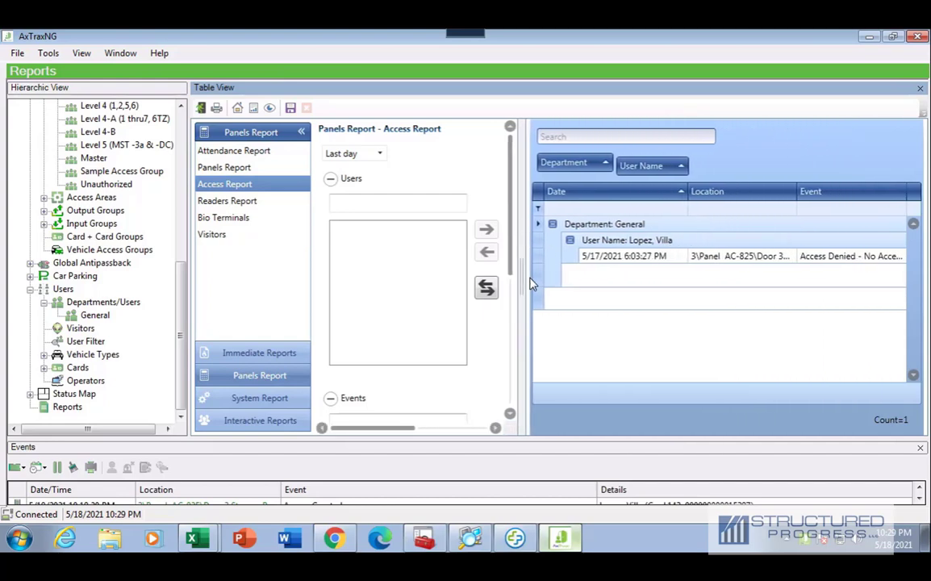
left_click(619, 262)
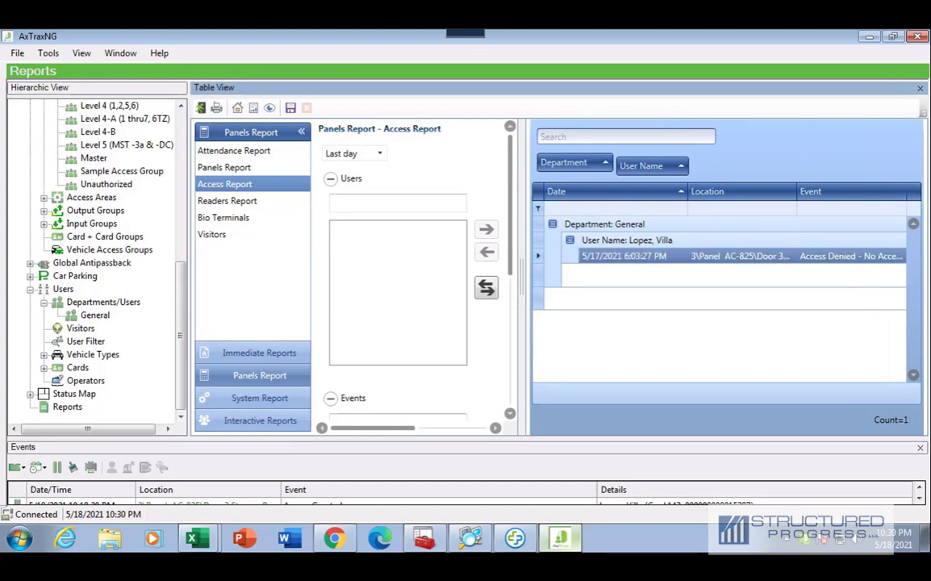
left_click_drag(523, 323, 568, 262)
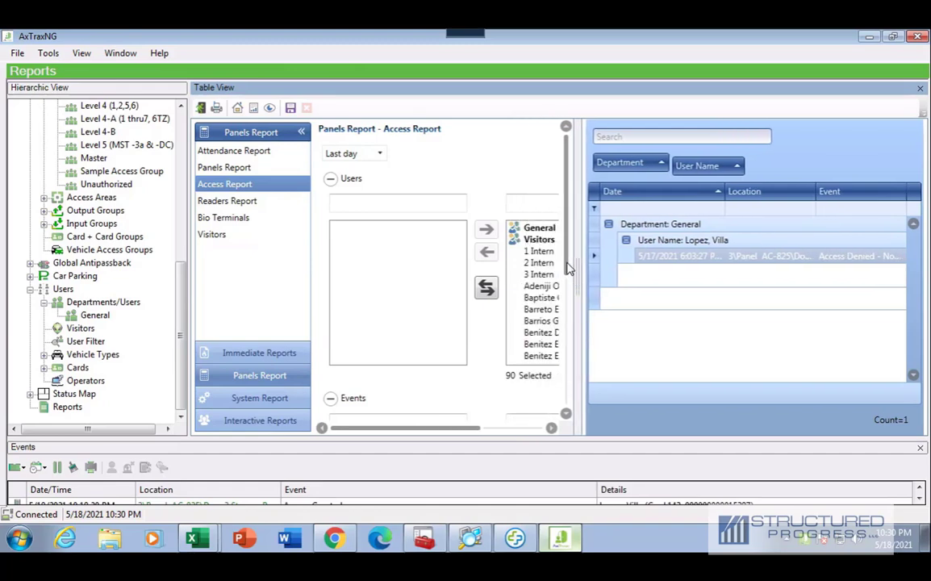
scroll(572, 303, "down", 5)
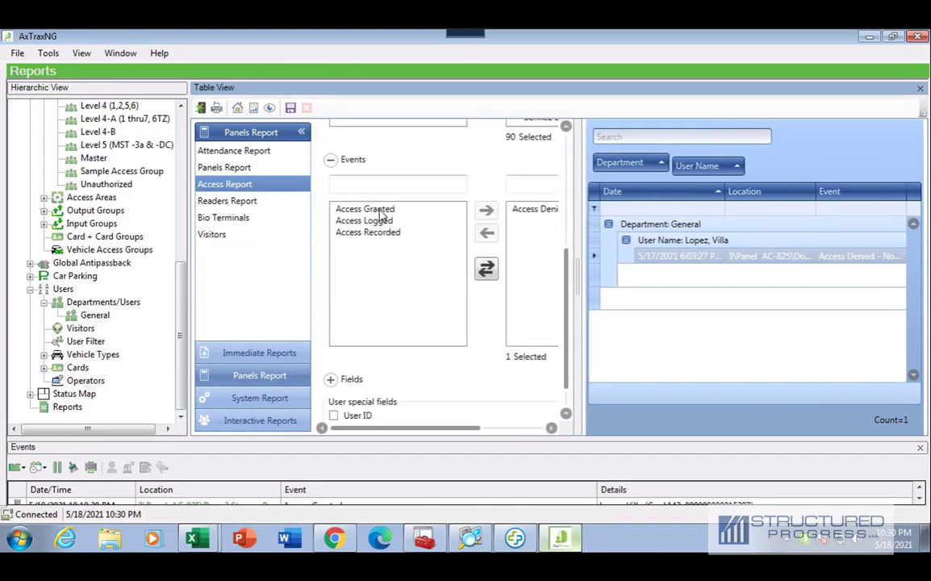
Add Access Granted to the events and rerun the report, now showing 628 entries.
left_click(379, 211)
left_click(486, 210)
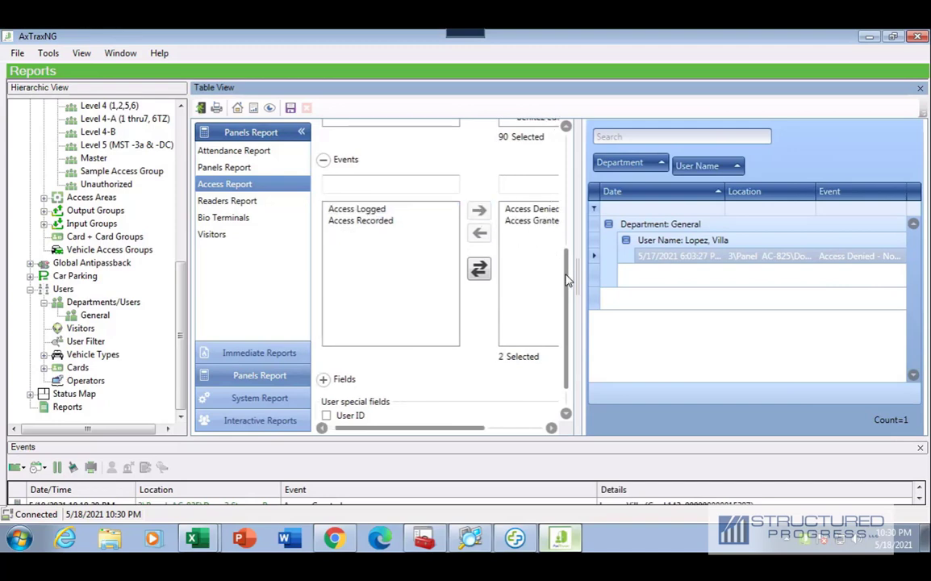
left_click(252, 107)
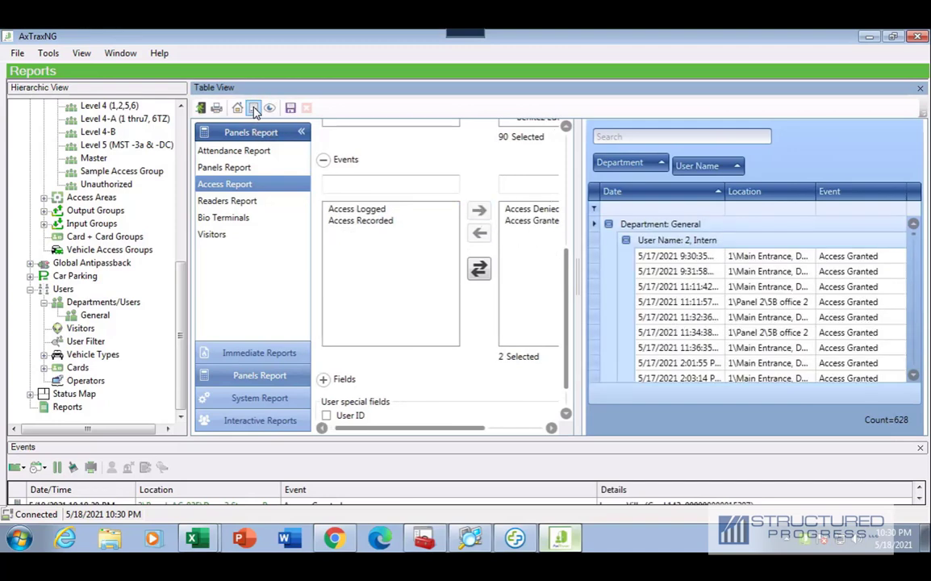
left_click_drag(578, 270, 537, 275)
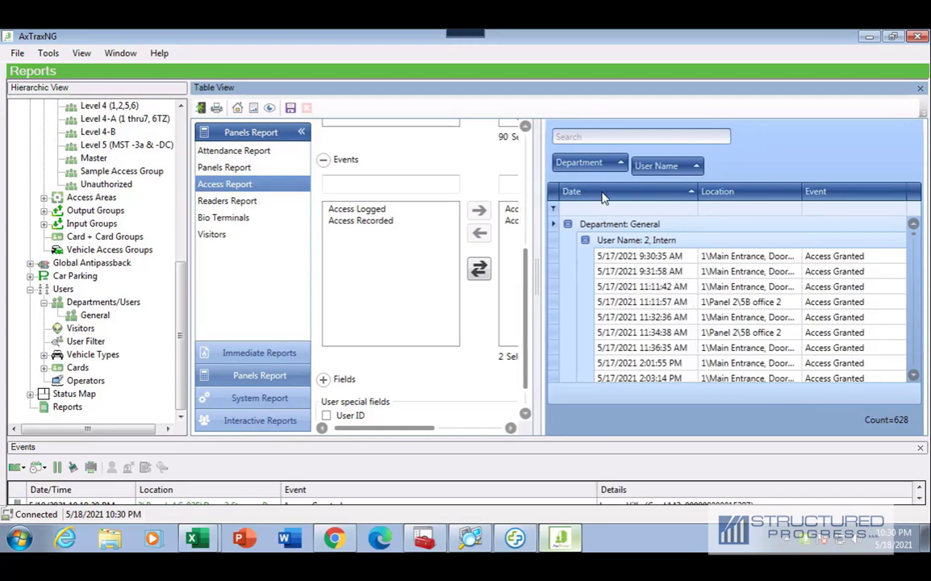
Preview the 19-page report and look over the PDF export options without exporting.
left_click(217, 110)
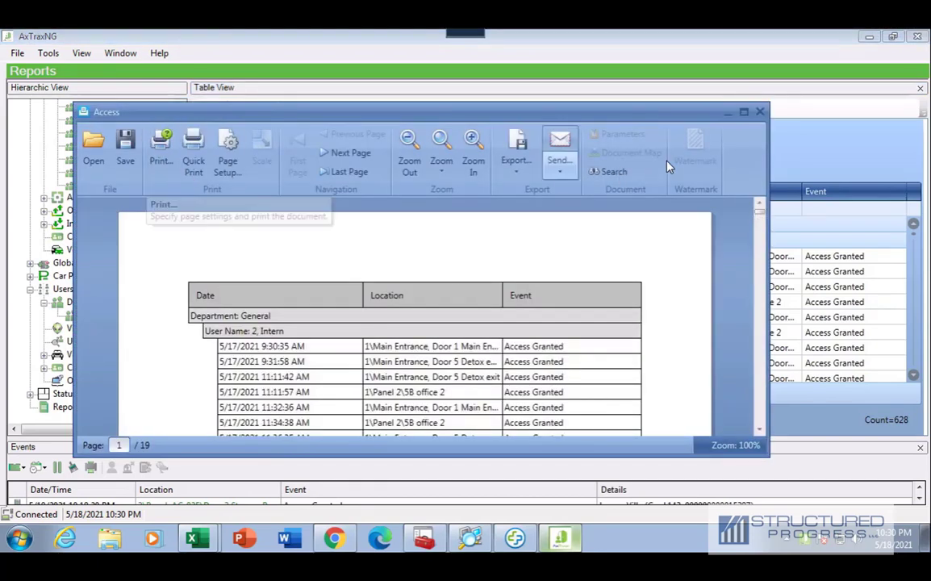
left_click(523, 177)
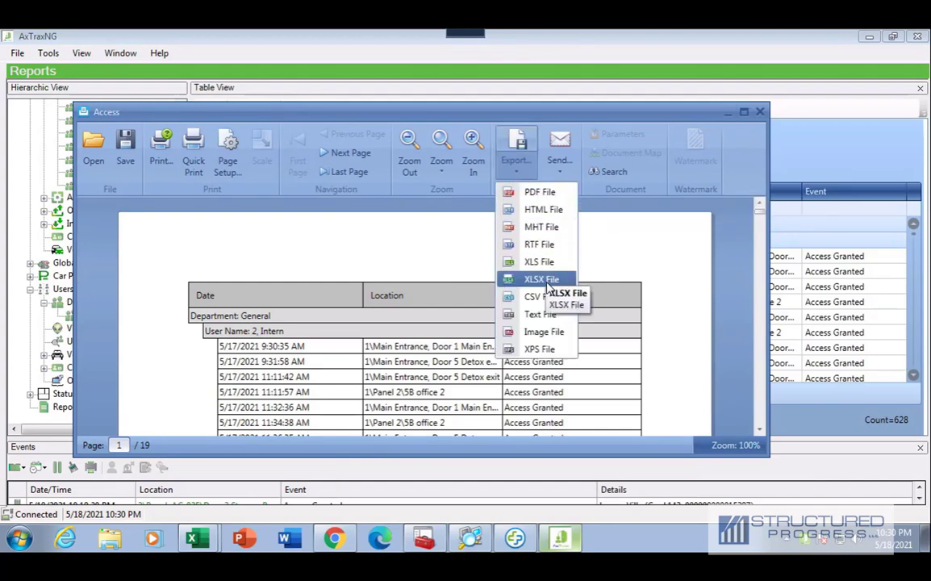
left_click(538, 193)
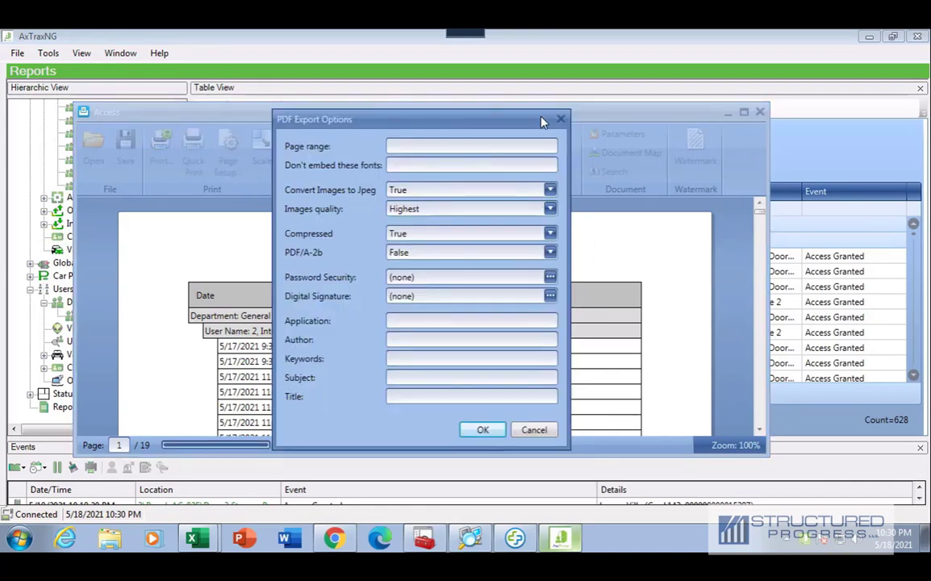
left_click(562, 119)
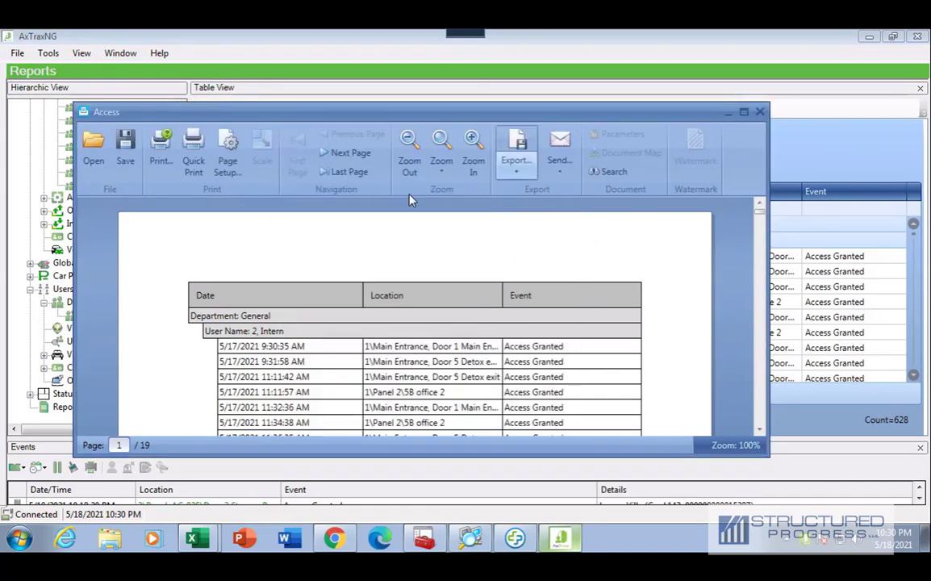
Check the print settings, cancel printing, and close the report preview.
left_click(148, 139)
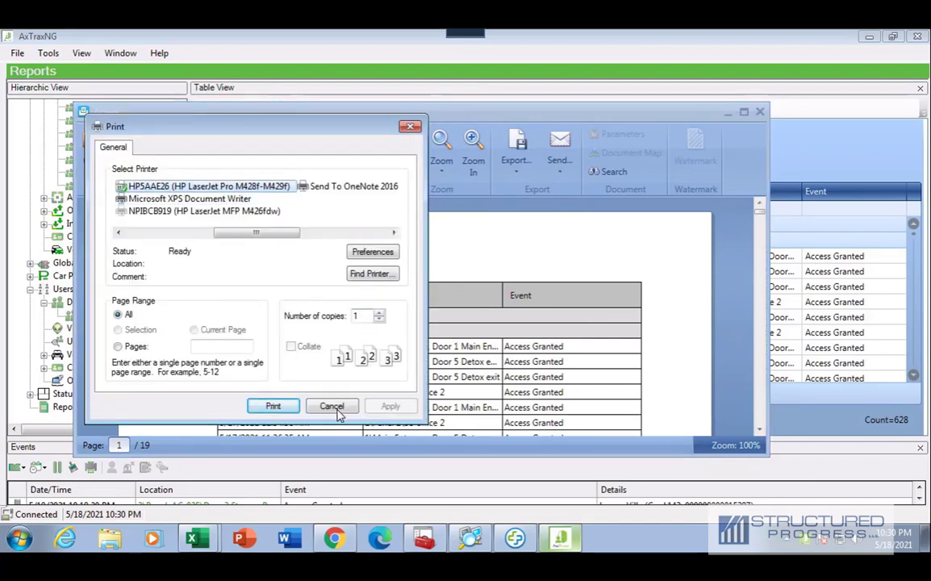
left_click(332, 406)
left_click(761, 112)
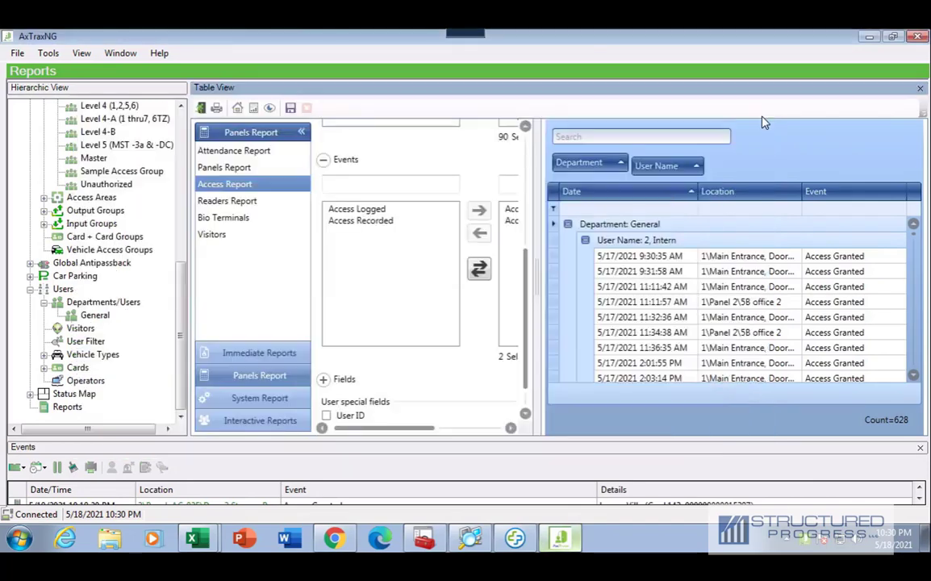